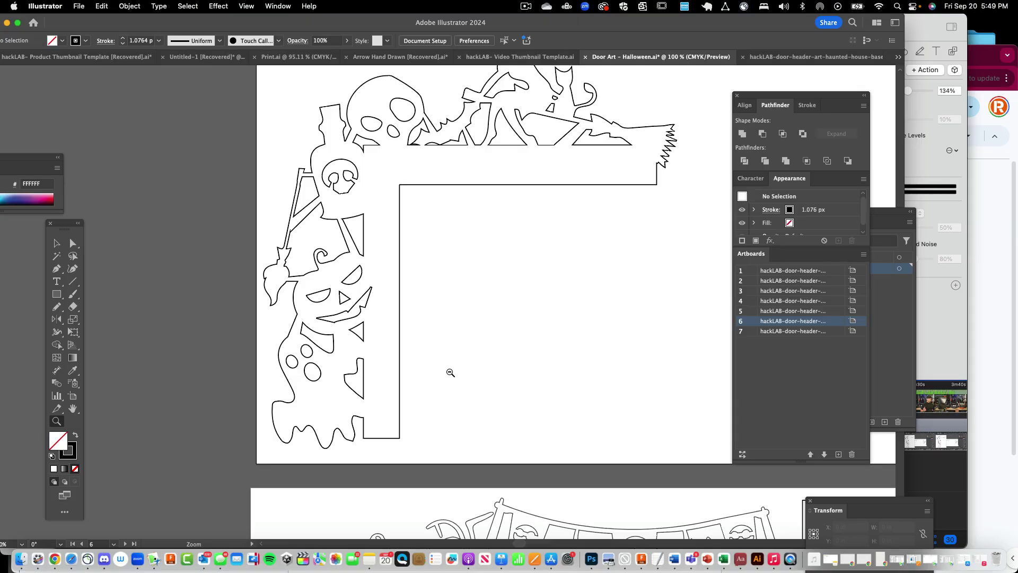
Select the Halloween corner-frame compound path and swap its black stroke into a solid black fill.
{"action": "left_click", "coordinate": [450, 371], "text": "alt"}
{"action": "scroll", "coordinate": [449, 371], "scroll_direction": "up", "scroll_amount": 2}
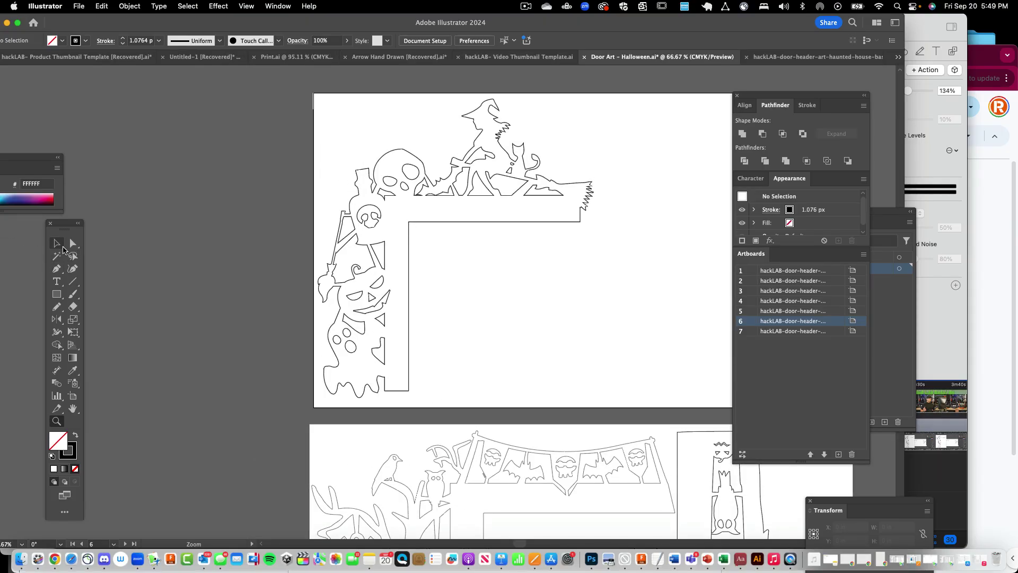
{"action": "key", "text": "v"}
{"action": "left_click", "coordinate": [338, 287]}
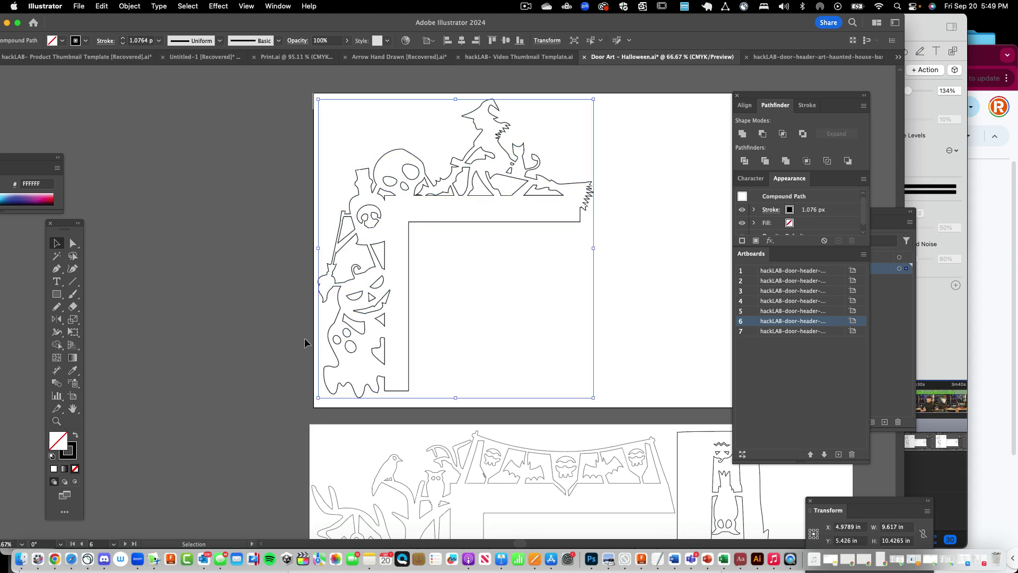
{"action": "left_click", "coordinate": [74, 436]}
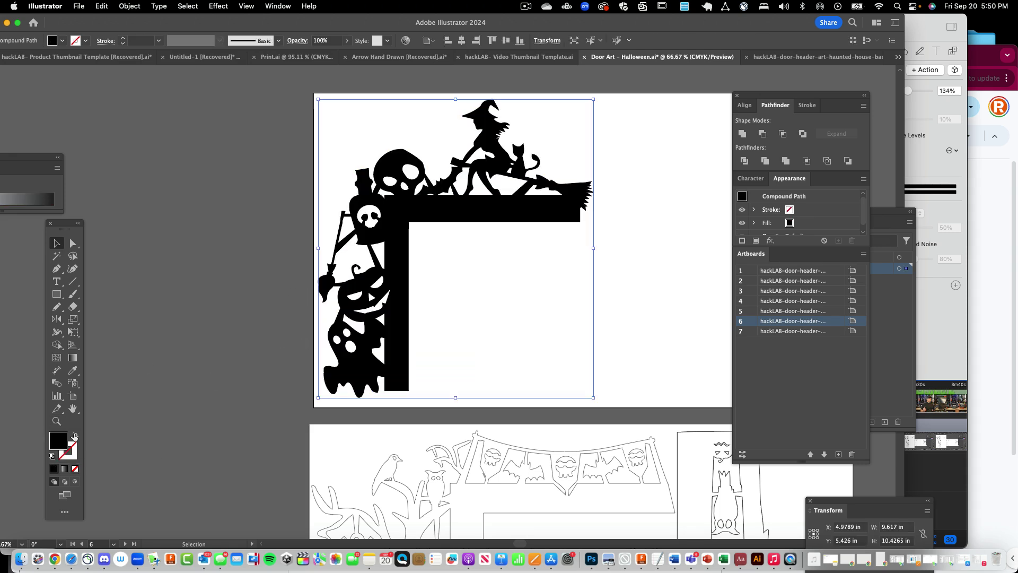
{"action": "scroll", "coordinate": [212, 295], "scroll_direction": "up", "scroll_amount": 3}
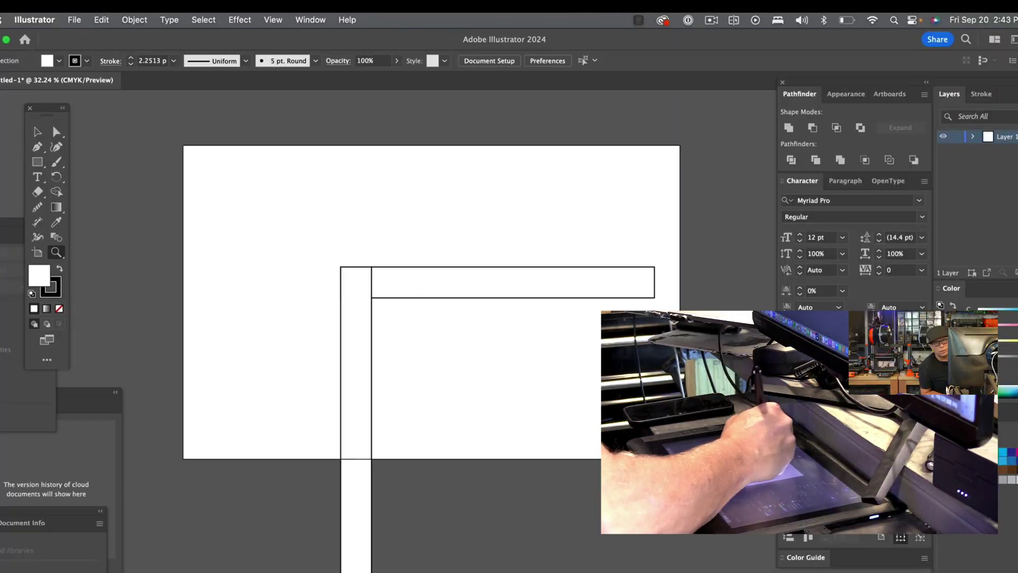
Switch to a different saved workspace and float the Tools panel beside the artboard.
{"action": "scroll", "coordinate": [374, 300], "scroll_direction": "up", "scroll_amount": 1}
{"action": "left_click", "coordinate": [310, 20]}
{"action": "mouse_move", "coordinate": [372, 87]}
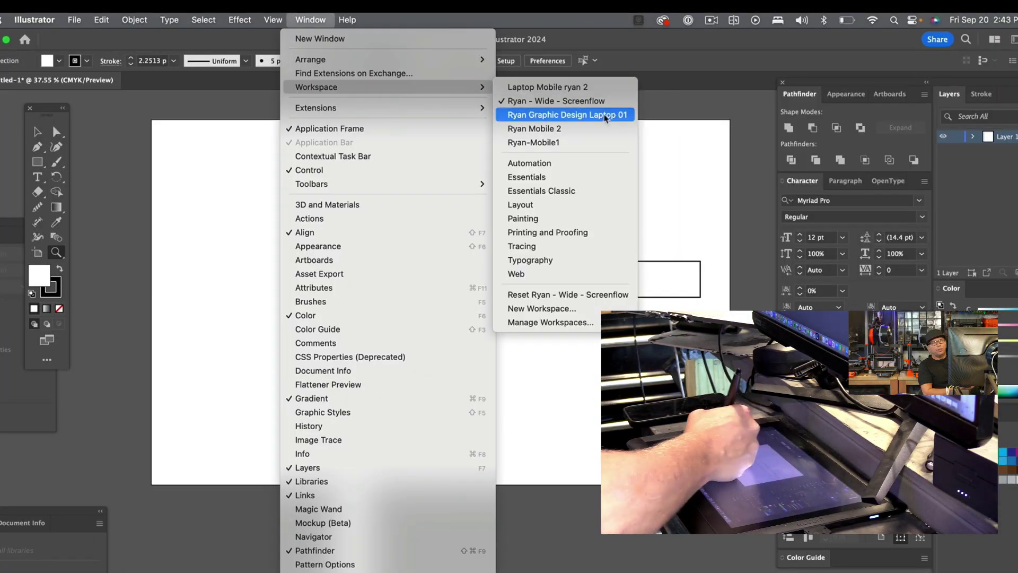
{"action": "left_click", "coordinate": [587, 142]}
{"action": "left_click", "coordinate": [310, 19]}
{"action": "mouse_move", "coordinate": [459, 92]}
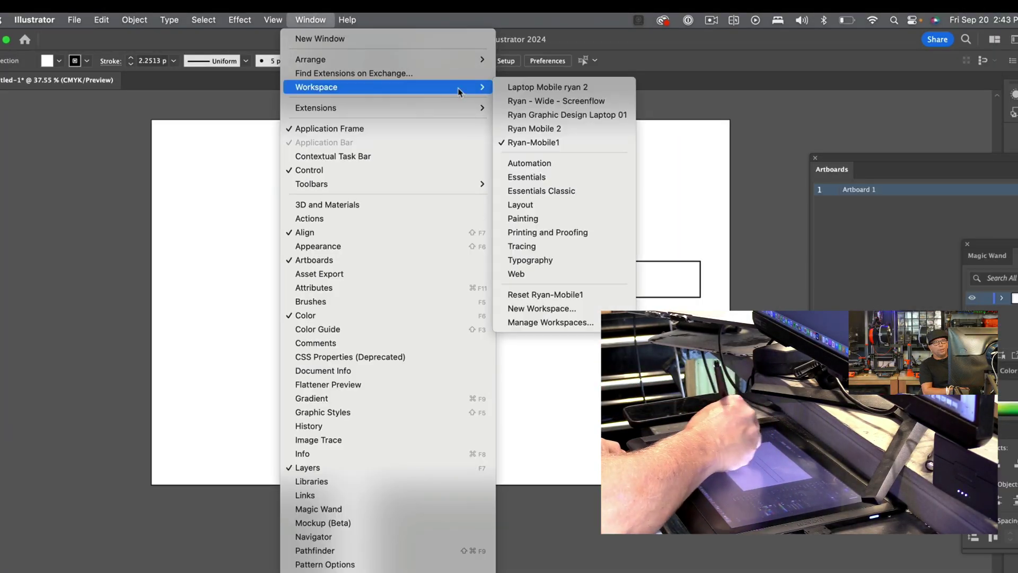
{"action": "left_click", "coordinate": [534, 128]}
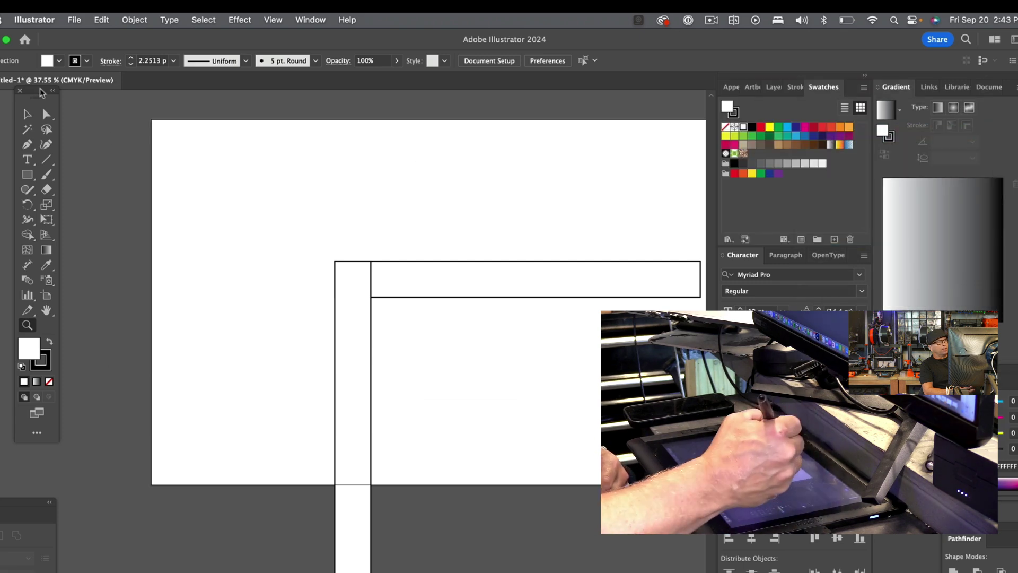
{"action": "mouse_move", "coordinate": [42, 93]}
{"action": "left_mouse_down"}
{"action": "mouse_move", "coordinate": [95, 175]}
{"action": "mouse_move", "coordinate": [68, 181]}
{"action": "left_mouse_up"}
Paintbrush the house's left wall and tower roofline, extending the roofline to the right.
{"action": "left_click", "coordinate": [72, 264]}
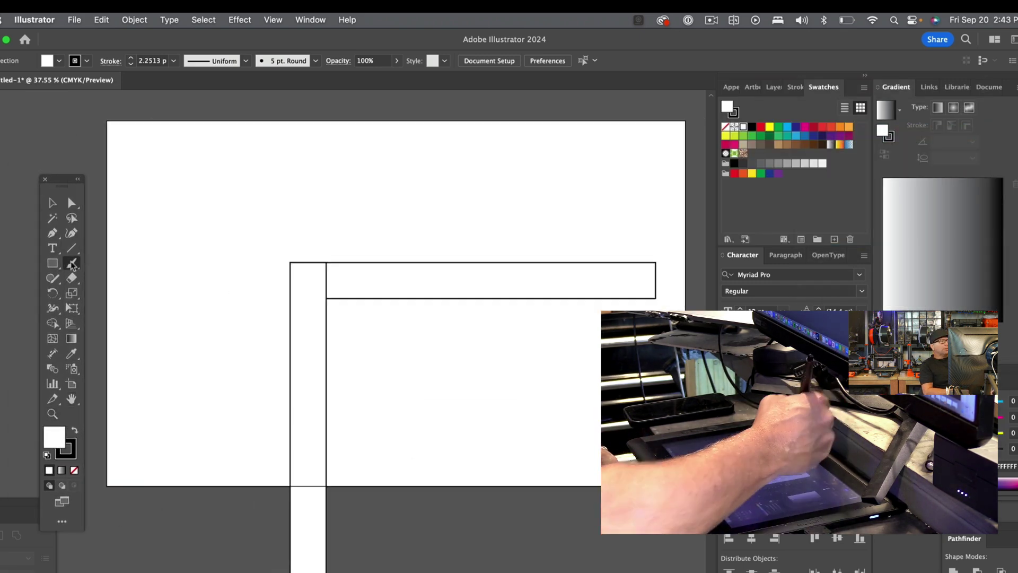
{"action": "mouse_move", "coordinate": [222, 145]}
{"action": "left_mouse_down"}
{"action": "mouse_move", "coordinate": [223, 168]}
{"action": "mouse_move", "coordinate": [183, 225]}
{"action": "mouse_move", "coordinate": [196, 236]}
{"action": "mouse_move", "coordinate": [208, 339]}
{"action": "left_mouse_up"}
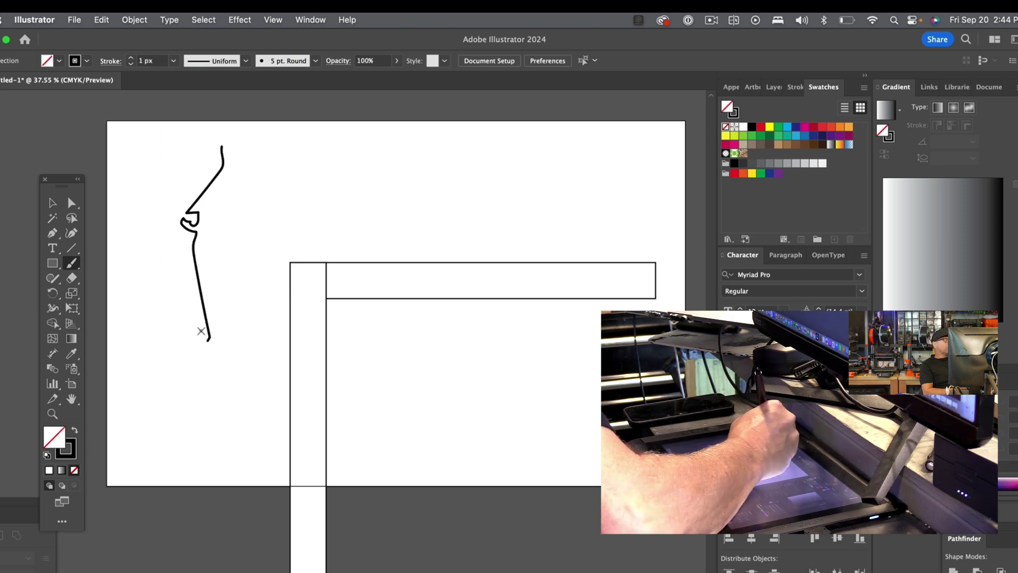
{"action": "mouse_move", "coordinate": [222, 146]}
{"action": "left_mouse_down"}
{"action": "mouse_move", "coordinate": [249, 244]}
{"action": "mouse_move", "coordinate": [267, 245]}
{"action": "mouse_move", "coordinate": [272, 181]}
{"action": "mouse_move", "coordinate": [259, 181]}
{"action": "mouse_move", "coordinate": [285, 137]}
{"action": "mouse_move", "coordinate": [299, 168]}
{"action": "mouse_move", "coordinate": [290, 172]}
{"action": "mouse_move", "coordinate": [325, 157]}
{"action": "mouse_move", "coordinate": [337, 167]}
{"action": "mouse_move", "coordinate": [304, 186]}
{"action": "mouse_move", "coordinate": [314, 211]}
{"action": "left_mouse_up"}
{"action": "key", "text": "ctrl+z"}
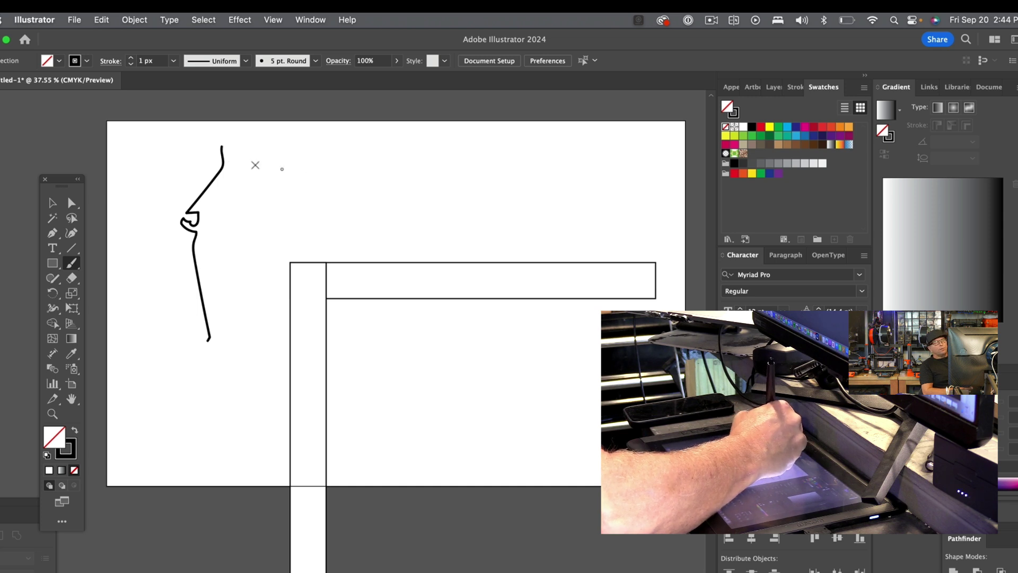
{"action": "mouse_move", "coordinate": [222, 148]}
{"action": "left_mouse_down"}
{"action": "mouse_move", "coordinate": [246, 198]}
{"action": "mouse_move", "coordinate": [244, 227]}
{"action": "mouse_move", "coordinate": [264, 242]}
{"action": "mouse_move", "coordinate": [257, 182]}
{"action": "mouse_move", "coordinate": [280, 128]}
{"action": "mouse_move", "coordinate": [294, 178]}
{"action": "mouse_move", "coordinate": [287, 240]}
{"action": "mouse_move", "coordinate": [324, 232]}
{"action": "mouse_move", "coordinate": [310, 185]}
{"action": "mouse_move", "coordinate": [331, 206]}
{"action": "mouse_move", "coordinate": [330, 154]}
{"action": "mouse_move", "coordinate": [336, 220]}
{"action": "left_mouse_up"}
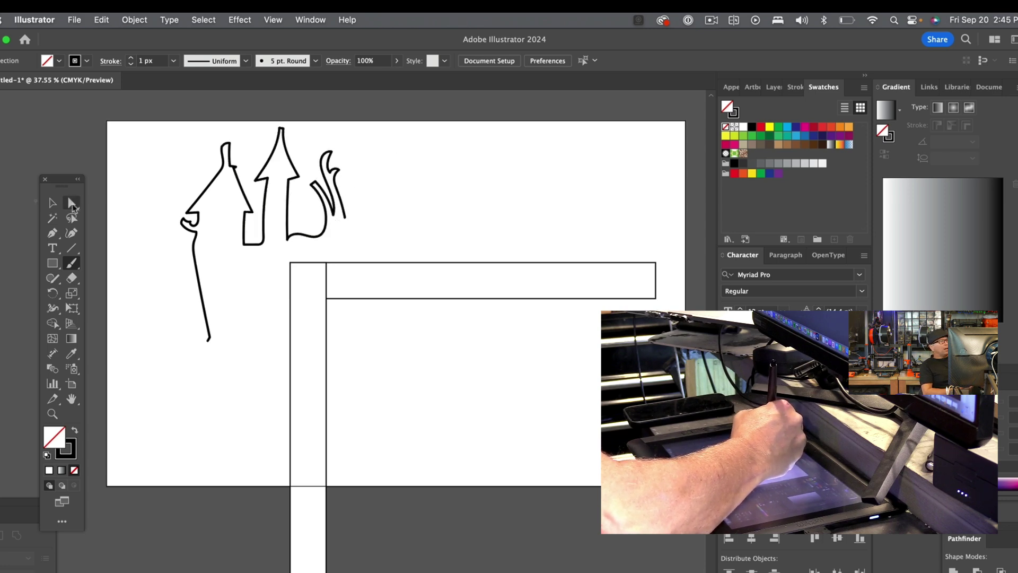
{"action": "key", "text": "a"}
{"action": "left_click", "coordinate": [287, 229]}
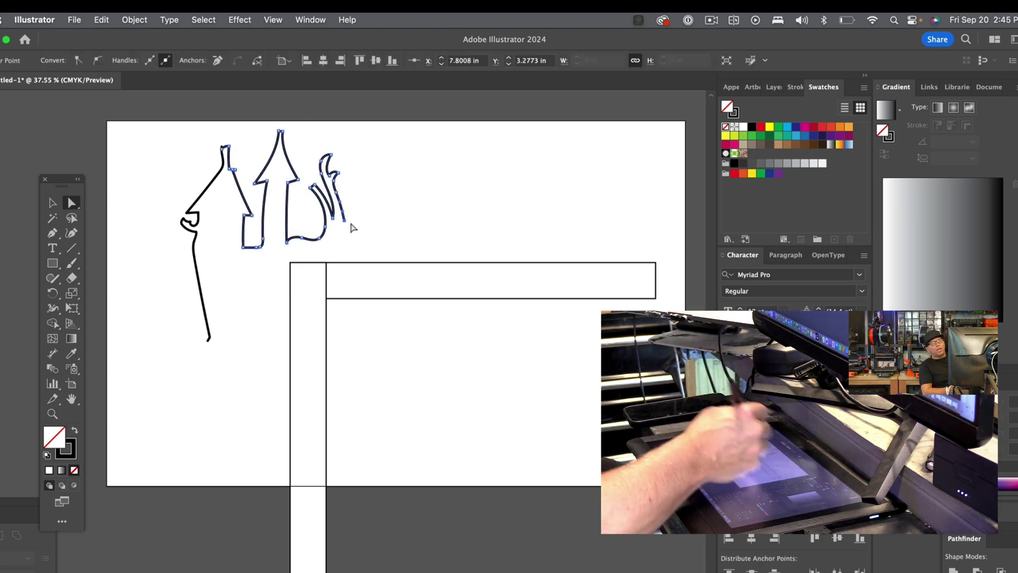
{"action": "key", "text": "b"}
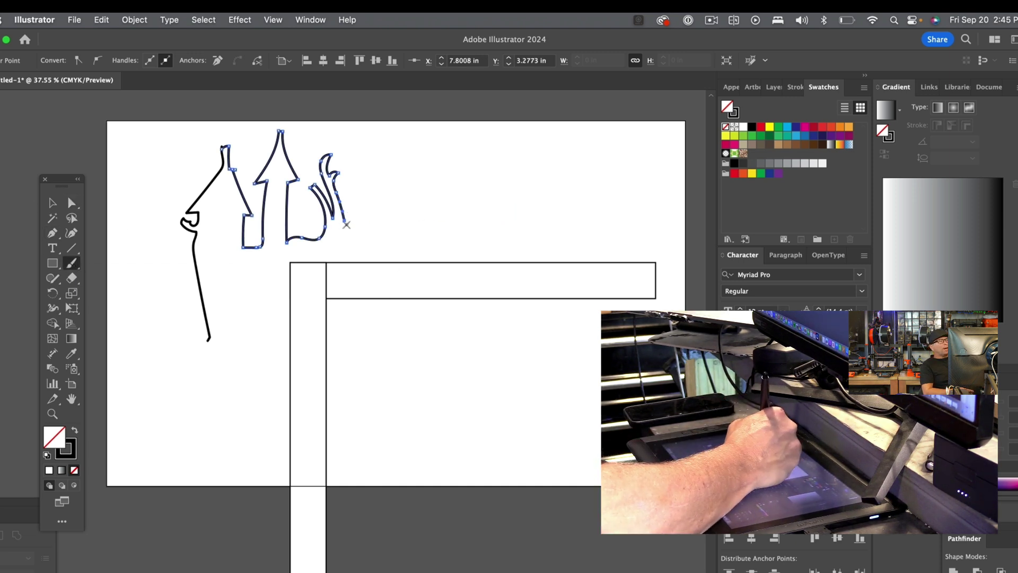
{"action": "mouse_move", "coordinate": [345, 221]}
{"action": "left_mouse_down"}
{"action": "mouse_move", "coordinate": [383, 245]}
{"action": "mouse_move", "coordinate": [387, 218]}
{"action": "mouse_move", "coordinate": [418, 238]}
{"action": "mouse_move", "coordinate": [411, 224]}
{"action": "mouse_move", "coordinate": [424, 206]}
{"action": "mouse_move", "coordinate": [433, 217]}
{"action": "mouse_move", "coordinate": [423, 236]}
{"action": "mouse_move", "coordinate": [442, 237]}
{"action": "mouse_move", "coordinate": [448, 203]}
{"action": "left_mouse_up"}
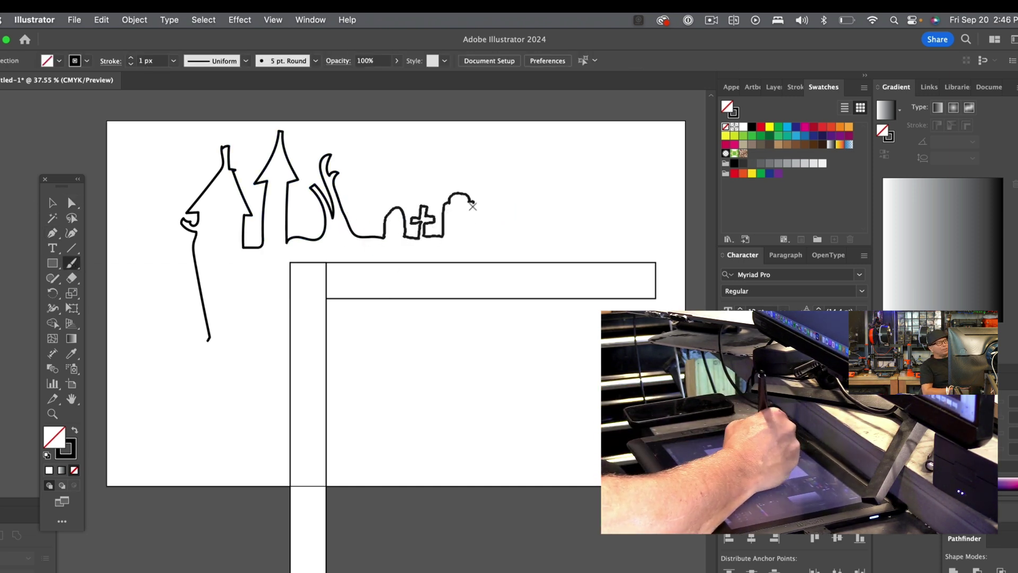
Sketch the graveyard tombstones and cross along the skyline, plus the house windows.
{"action": "mouse_move", "coordinate": [482, 235]}
{"action": "left_mouse_down"}
{"action": "mouse_move", "coordinate": [505, 215]}
{"action": "mouse_move", "coordinate": [527, 232]}
{"action": "mouse_move", "coordinate": [548, 206]}
{"action": "mouse_move", "coordinate": [555, 232]}
{"action": "mouse_move", "coordinate": [582, 231]}
{"action": "mouse_move", "coordinate": [559, 179]}
{"action": "mouse_move", "coordinate": [546, 180]}
{"action": "mouse_move", "coordinate": [562, 139]}
{"action": "mouse_move", "coordinate": [570, 174]}
{"action": "mouse_move", "coordinate": [589, 156]}
{"action": "mouse_move", "coordinate": [582, 187]}
{"action": "mouse_move", "coordinate": [603, 181]}
{"action": "mouse_move", "coordinate": [599, 261]}
{"action": "left_mouse_up"}
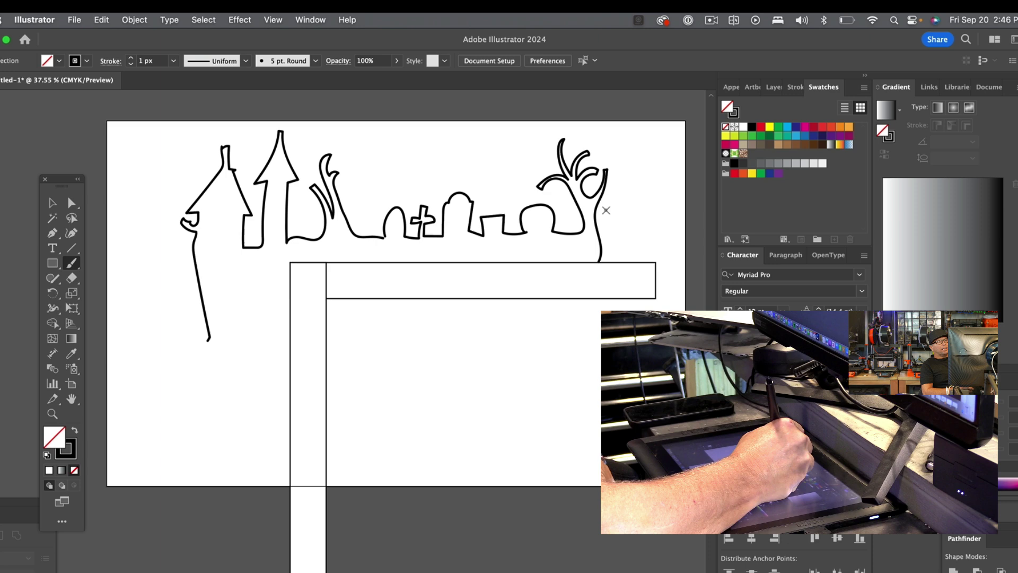
{"action": "left_click_drag", "start_coordinate": [239, 274], "coordinate": [242, 272]}
{"action": "mouse_move", "coordinate": [227, 297]}
{"action": "left_mouse_down"}
{"action": "mouse_move", "coordinate": [233, 322]}
{"action": "mouse_move", "coordinate": [228, 297]}
{"action": "left_mouse_up"}
{"action": "left_click_drag", "start_coordinate": [244, 273], "coordinate": [244, 298]}
Select the house outline path and apply an Object menu command to it.
{"action": "key", "text": "v"}
{"action": "left_click", "coordinate": [246, 192]}
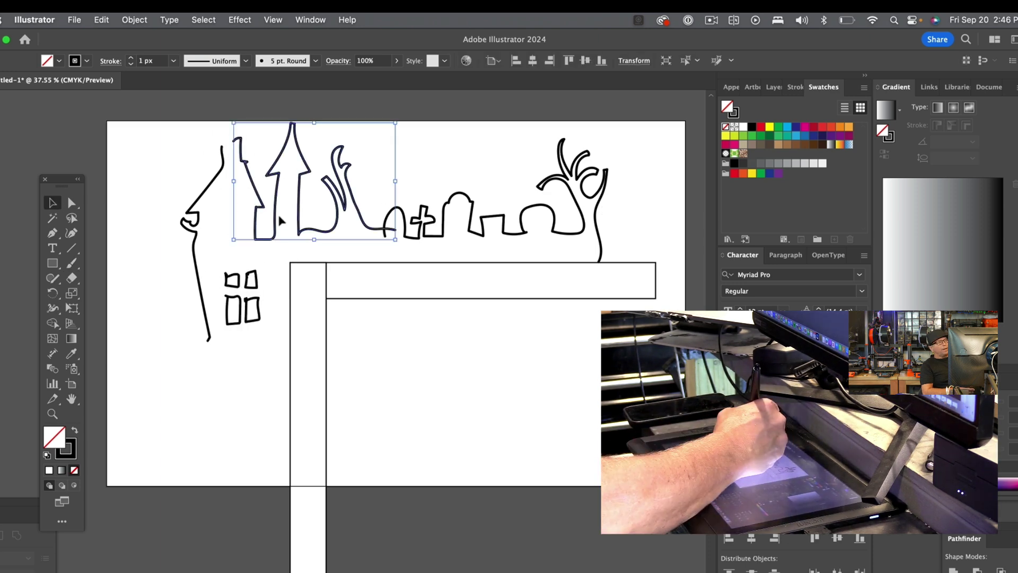
{"action": "key", "text": "a"}
{"action": "left_click", "coordinate": [134, 20]}
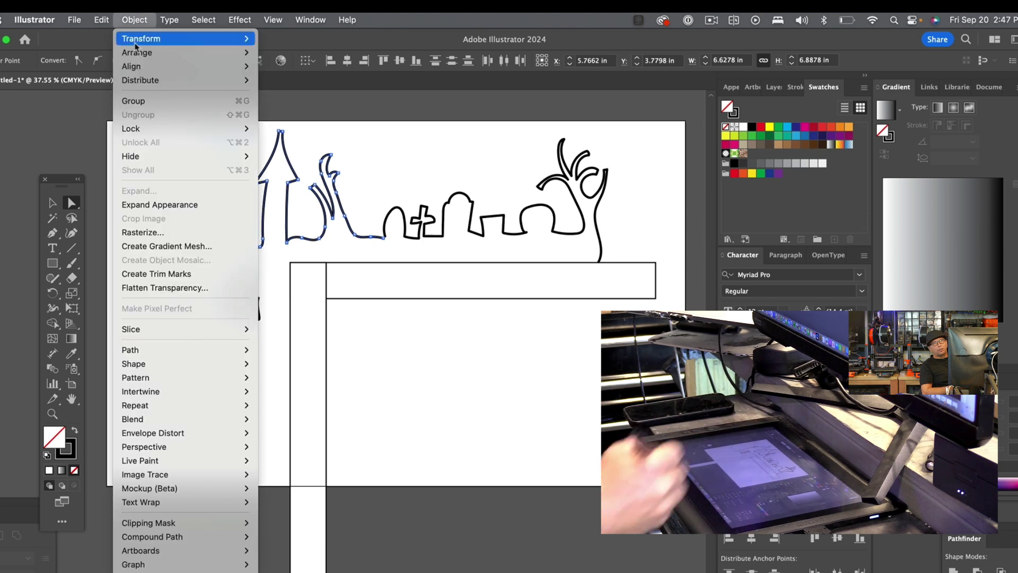
{"action": "left_click", "coordinate": [291, 350]}
{"action": "key", "text": "v"}
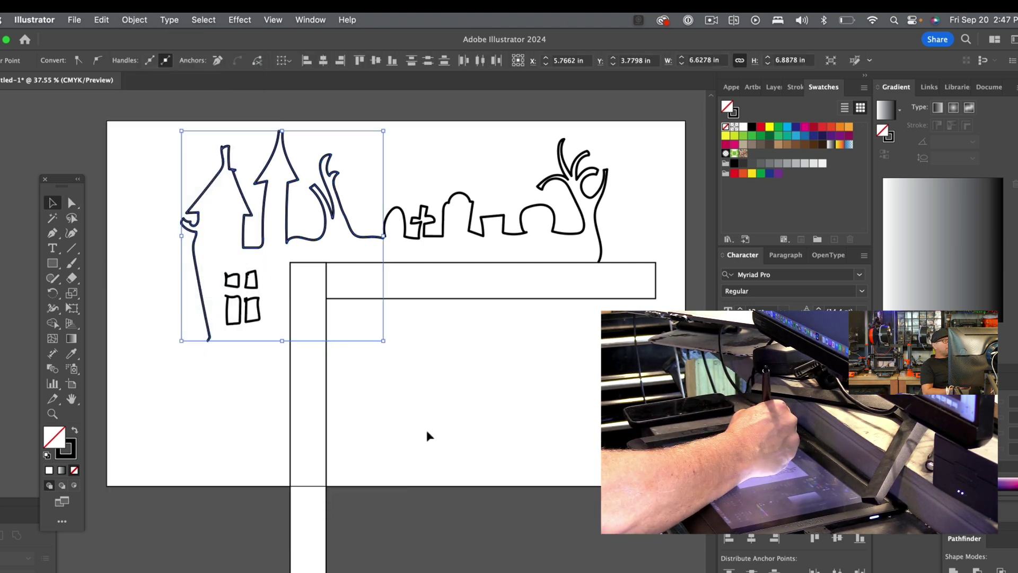
Sketch the lower wall, the door with a round knob, and the zigzag staircase below.
{"action": "key", "text": "b"}
{"action": "mouse_move", "coordinate": [210, 341]}
{"action": "left_mouse_down"}
{"action": "mouse_move", "coordinate": [219, 410]}
{"action": "mouse_move", "coordinate": [290, 423]}
{"action": "mouse_move", "coordinate": [293, 408]}
{"action": "left_mouse_up"}
{"action": "mouse_move", "coordinate": [272, 381]}
{"action": "left_mouse_down"}
{"action": "mouse_move", "coordinate": [283, 395]}
{"action": "mouse_move", "coordinate": [271, 403]}
{"action": "left_mouse_up"}
{"action": "mouse_move", "coordinate": [265, 408]}
{"action": "left_mouse_down"}
{"action": "mouse_move", "coordinate": [228, 461]}
{"action": "mouse_move", "coordinate": [262, 467]}
{"action": "mouse_move", "coordinate": [289, 491]}
{"action": "left_mouse_up"}
{"action": "left_click_drag", "start_coordinate": [227, 424], "coordinate": [236, 572]}
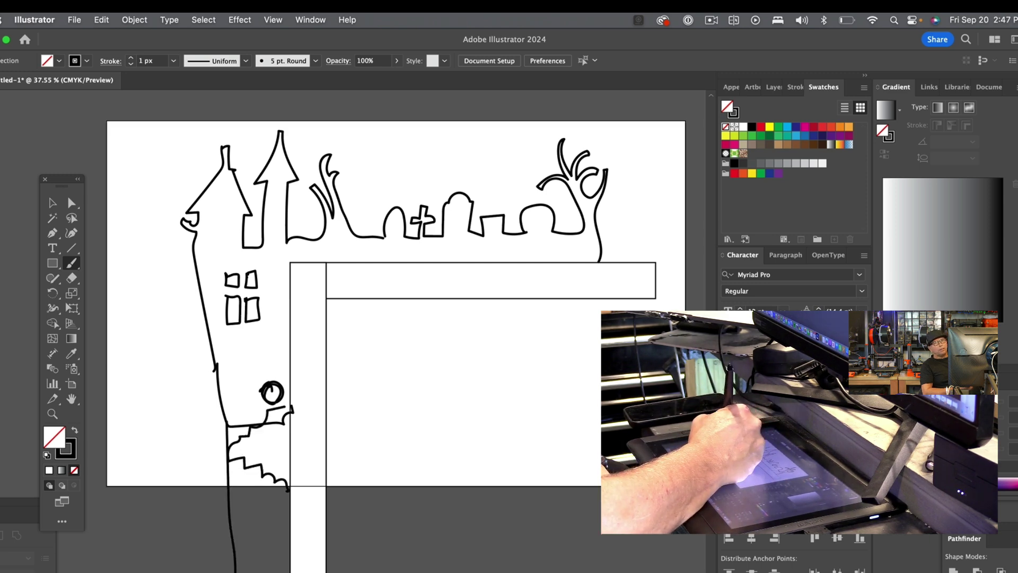
{"action": "key", "text": "super+shift+F9"}
{"action": "key", "text": "F7"}
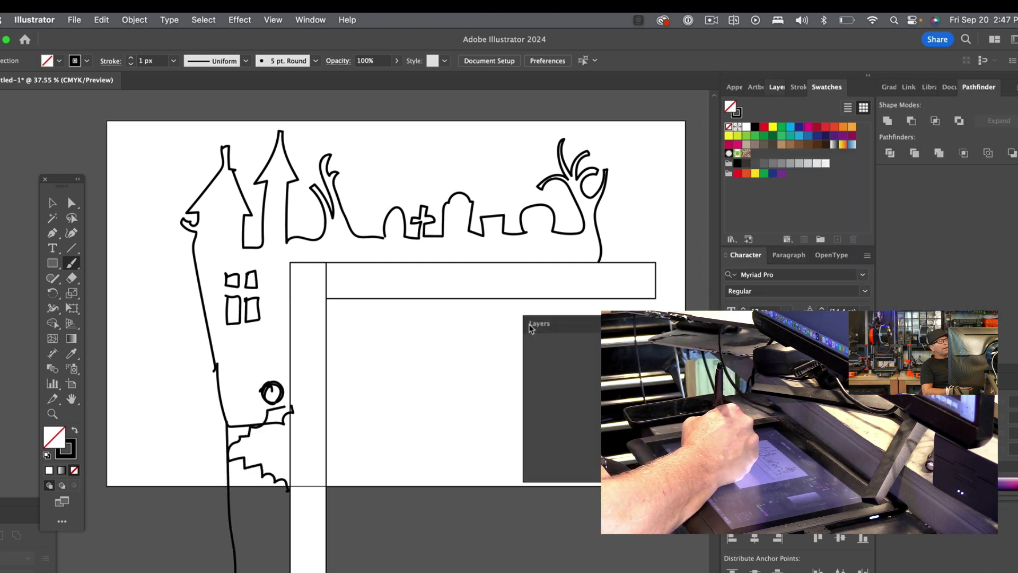
Duplicate Layer 1, fade the sketch to 11% opacity and lock it, and add a new hidden-copy tracing layer.
{"action": "left_click_drag", "start_coordinate": [568, 355], "coordinate": [591, 491]}
{"action": "left_click", "coordinate": [504, 355]}
{"action": "key", "text": "super+a"}
{"action": "left_click", "coordinate": [396, 61]}
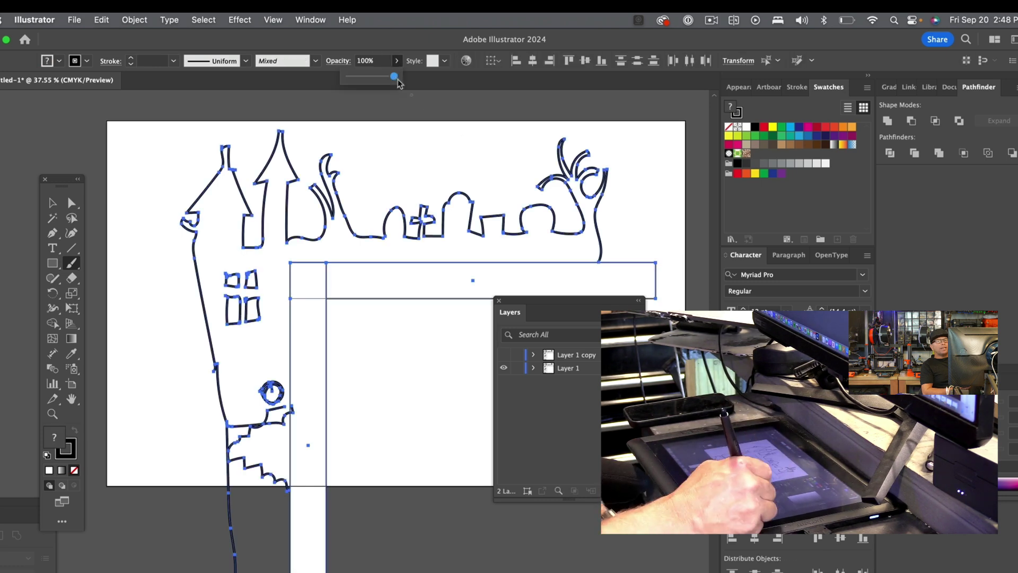
{"action": "left_click_drag", "start_coordinate": [396, 76], "coordinate": [354, 76]}
{"action": "key", "text": "super+shift+a"}
{"action": "left_click", "coordinate": [503, 355]}
{"action": "left_click", "coordinate": [518, 367]}
{"action": "left_click", "coordinate": [591, 490]}
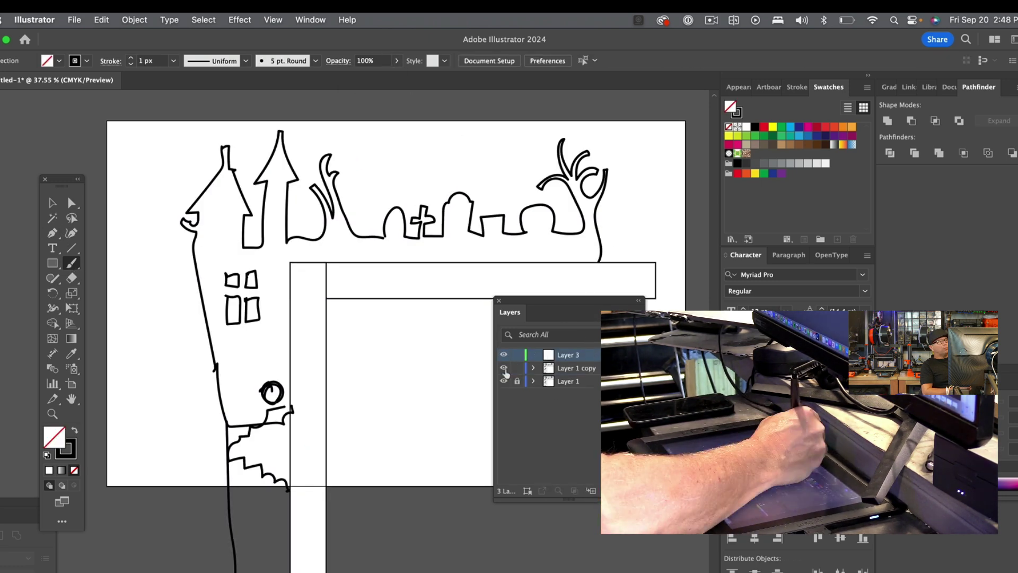
{"action": "left_click", "coordinate": [503, 368]}
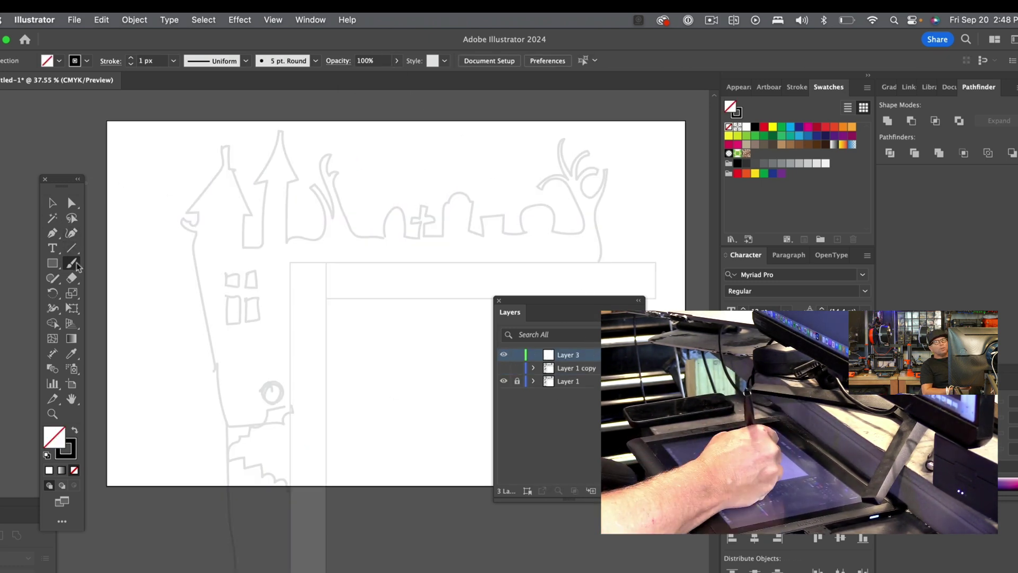
Trace the roofline, graveyard skyline, tree, house's left edge and window outlines with new strokes.
{"action": "mouse_move", "coordinate": [187, 215]}
{"action": "left_mouse_down"}
{"action": "mouse_move", "coordinate": [222, 164]}
{"action": "mouse_move", "coordinate": [223, 135]}
{"action": "mouse_move", "coordinate": [244, 200]}
{"action": "mouse_move", "coordinate": [245, 250]}
{"action": "mouse_move", "coordinate": [276, 115]}
{"action": "mouse_move", "coordinate": [297, 182]}
{"action": "mouse_move", "coordinate": [293, 237]}
{"action": "mouse_move", "coordinate": [321, 212]}
{"action": "mouse_move", "coordinate": [321, 165]}
{"action": "mouse_move", "coordinate": [355, 197]}
{"action": "mouse_move", "coordinate": [365, 239]}
{"action": "mouse_move", "coordinate": [391, 199]}
{"action": "mouse_move", "coordinate": [415, 238]}
{"action": "mouse_move", "coordinate": [412, 221]}
{"action": "mouse_move", "coordinate": [425, 206]}
{"action": "mouse_move", "coordinate": [440, 227]}
{"action": "mouse_move", "coordinate": [460, 175]}
{"action": "mouse_move", "coordinate": [475, 212]}
{"action": "mouse_move", "coordinate": [485, 224]}
{"action": "mouse_move", "coordinate": [504, 207]}
{"action": "mouse_move", "coordinate": [519, 239]}
{"action": "left_mouse_up"}
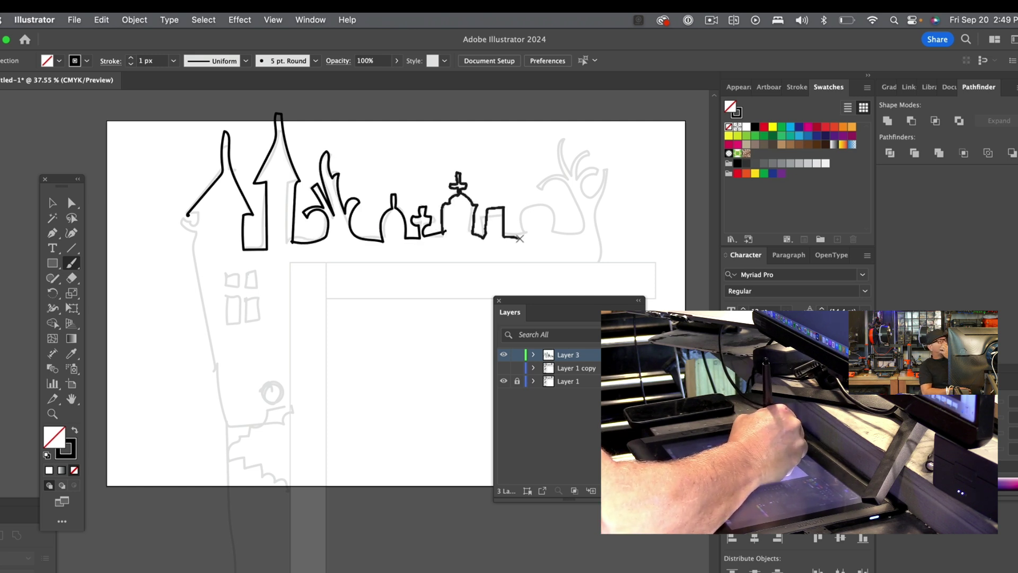
{"action": "mouse_move", "coordinate": [541, 198]}
{"action": "left_mouse_down"}
{"action": "mouse_move", "coordinate": [552, 221]}
{"action": "mouse_move", "coordinate": [582, 232]}
{"action": "mouse_move", "coordinate": [539, 188]}
{"action": "mouse_move", "coordinate": [554, 151]}
{"action": "mouse_move", "coordinate": [585, 169]}
{"action": "mouse_move", "coordinate": [596, 212]}
{"action": "mouse_move", "coordinate": [590, 286]}
{"action": "left_mouse_up"}
{"action": "left_click_drag", "start_coordinate": [190, 214], "coordinate": [230, 488]}
{"action": "left_click_drag", "start_coordinate": [226, 273], "coordinate": [241, 288]}
{"action": "mouse_move", "coordinate": [245, 273]}
{"action": "left_mouse_down"}
{"action": "mouse_move", "coordinate": [260, 287]}
{"action": "mouse_move", "coordinate": [228, 326]}
{"action": "left_mouse_up"}
{"action": "left_click_drag", "start_coordinate": [246, 294], "coordinate": [258, 318]}
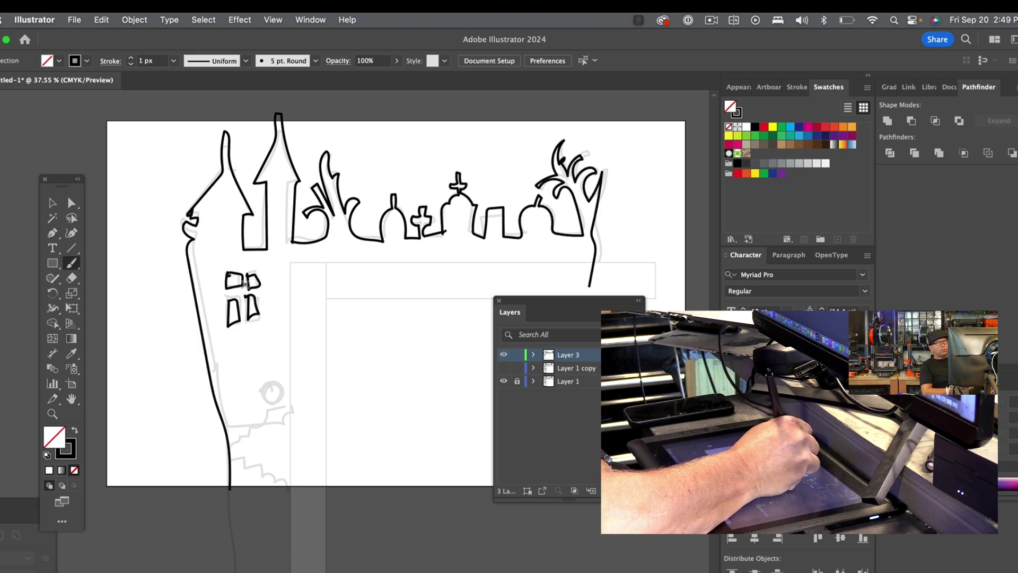
{"action": "left_click", "coordinate": [246, 131]}
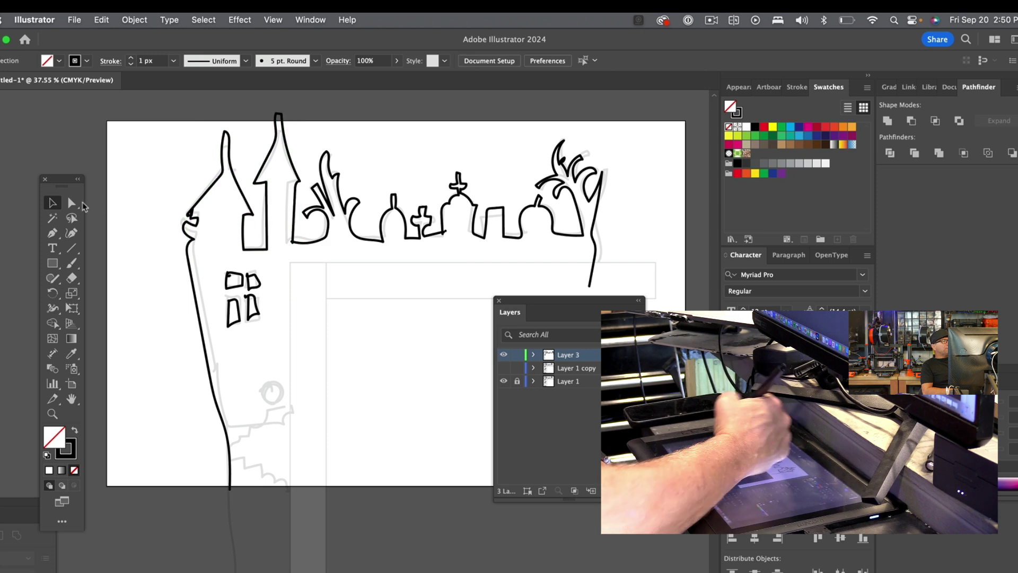
Convert the house's left-wall stroke into a filled outline with Outline Stroke.
{"action": "key", "text": "a"}
{"action": "left_click", "coordinate": [189, 244]}
{"action": "left_click_drag", "start_coordinate": [62, 185], "coordinate": [86, 154]}
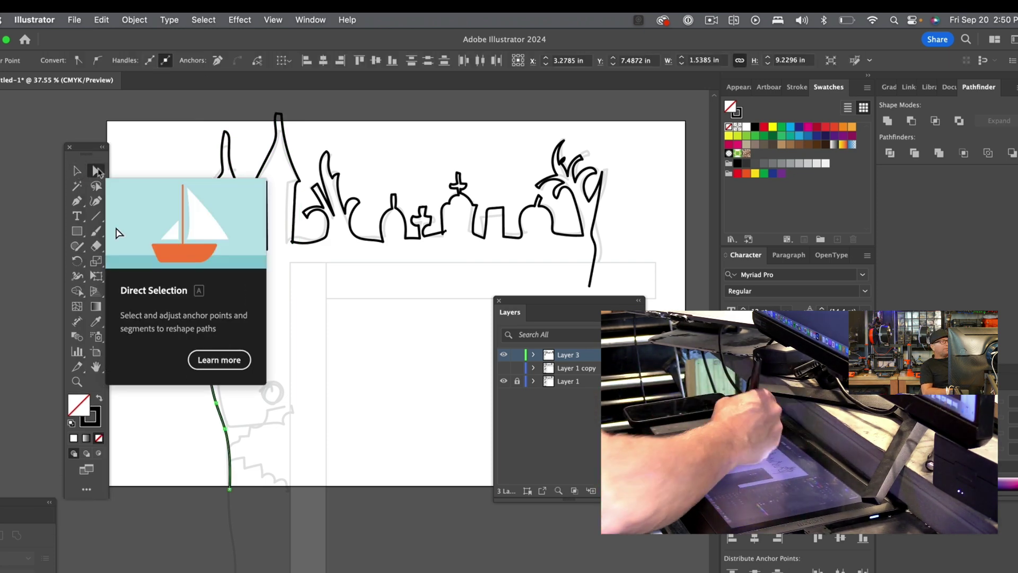
{"action": "left_click", "coordinate": [134, 20]}
{"action": "mouse_move", "coordinate": [160, 350]}
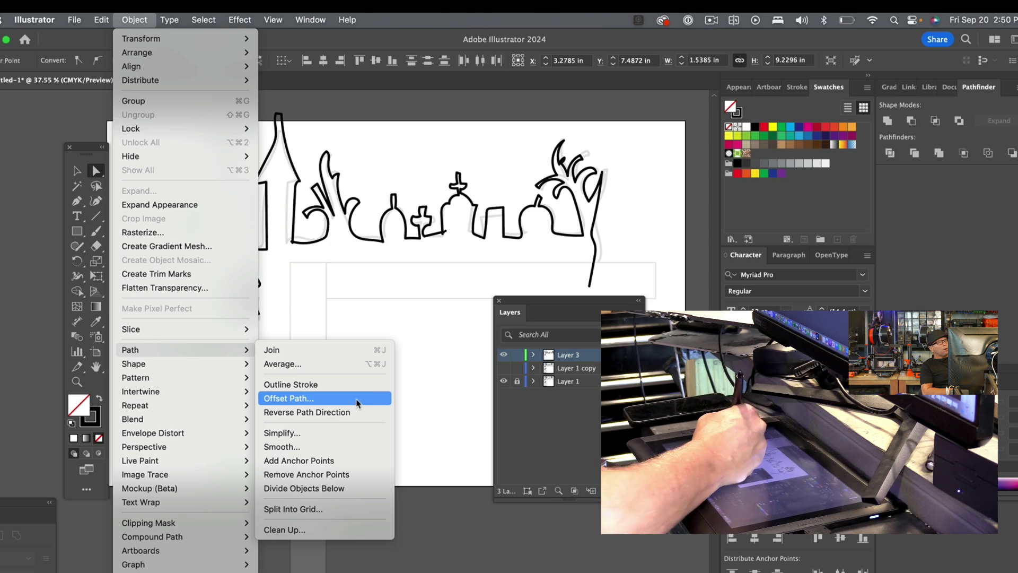
{"action": "left_click", "coordinate": [291, 384]}
Replace the traced window outlines with four newly drawn window panes.
{"action": "key", "text": "Delete"}
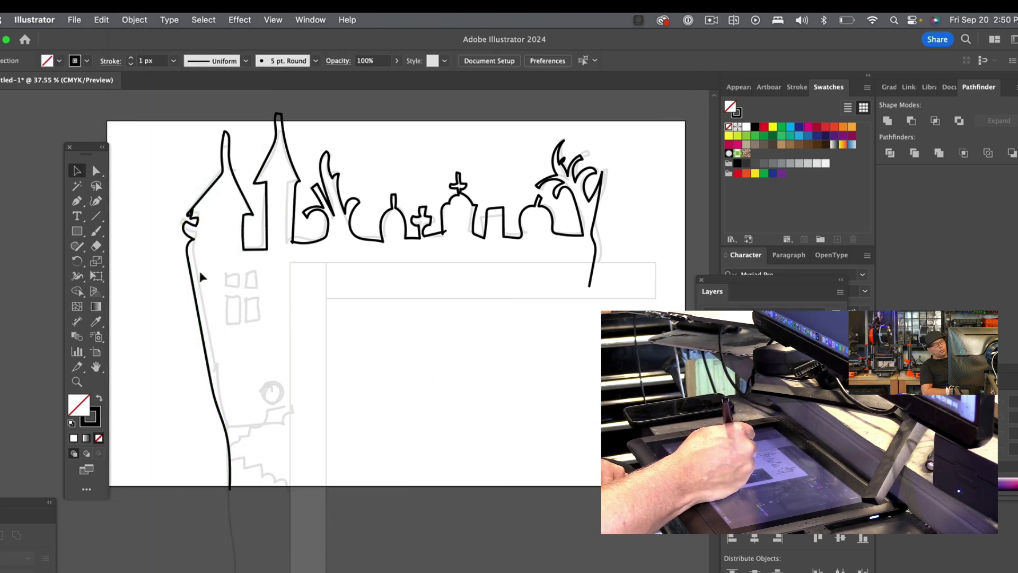
{"action": "key", "text": "b"}
{"action": "mouse_move", "coordinate": [232, 289]}
{"action": "left_mouse_down"}
{"action": "mouse_move", "coordinate": [262, 287]}
{"action": "mouse_move", "coordinate": [229, 328]}
{"action": "mouse_move", "coordinate": [262, 326]}
{"action": "left_mouse_up"}
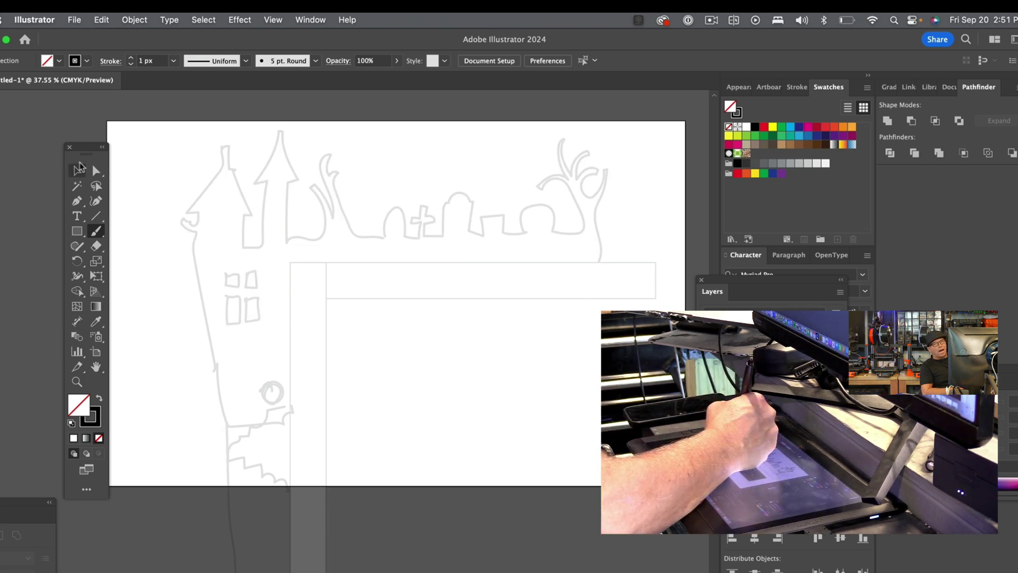
Cut the door-frame rectangles and paste them in place on the drawing layer.
{"action": "key", "text": "v"}
{"action": "left_click", "coordinate": [323, 287]}
{"action": "left_click", "coordinate": [101, 20]}
{"action": "left_click", "coordinate": [151, 73]}
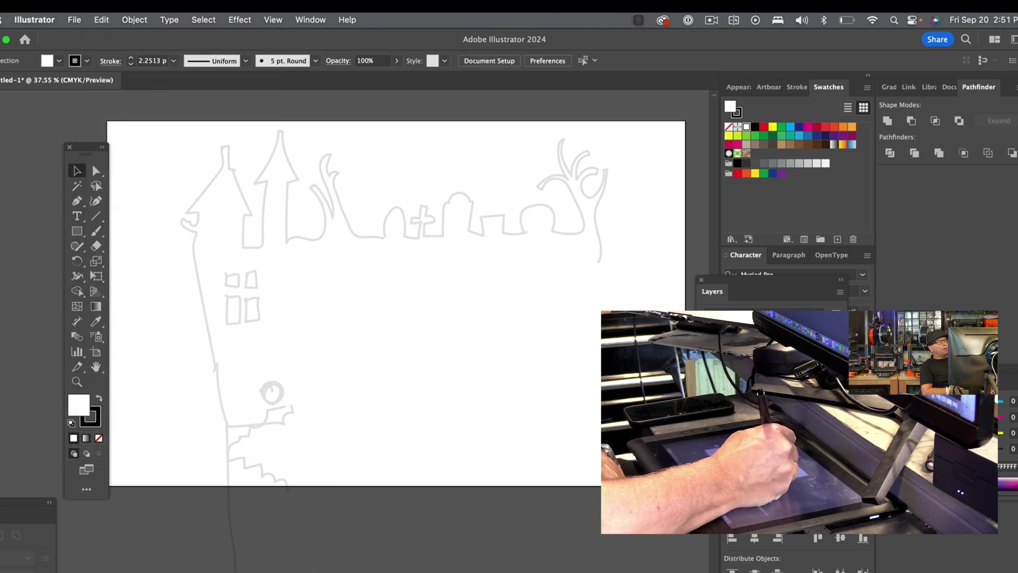
{"action": "key", "text": "super+alt+3"}
{"action": "key", "text": "super+shift+v"}
{"action": "left_click", "coordinate": [375, 327]}
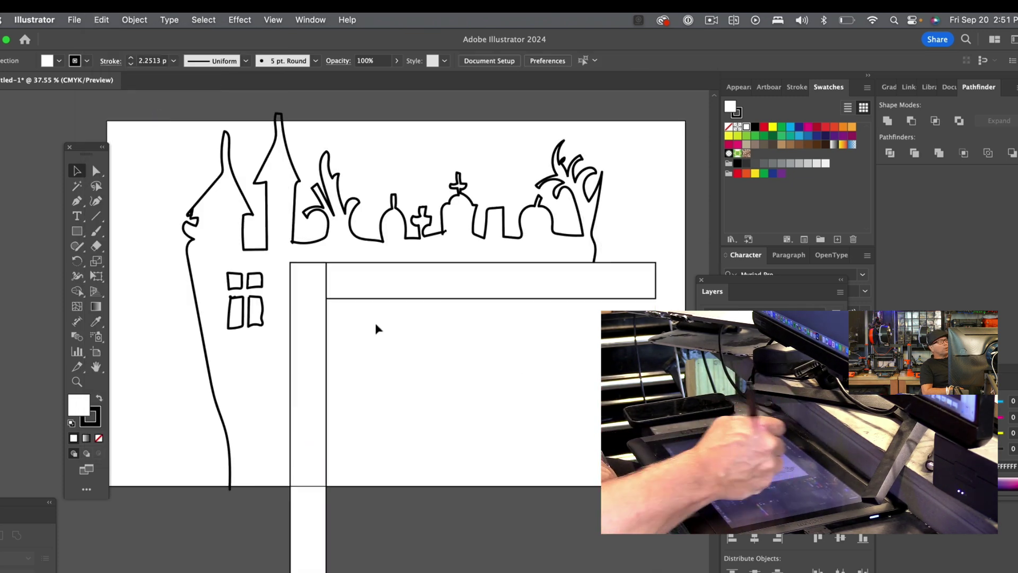
{"action": "key", "text": "super+z"}
Float the Pathfinder panel and draw a Pen path from the house's left edge to the skyline end.
{"action": "left_click_drag", "start_coordinate": [979, 87], "coordinate": [492, 338]}
{"action": "key", "text": "super+shift+a"}
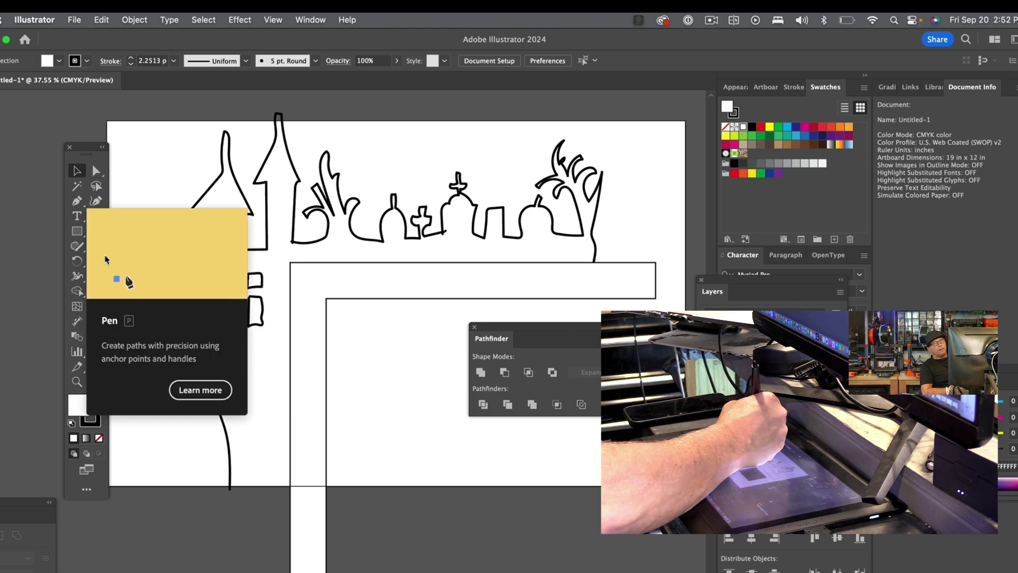
{"action": "left_click", "coordinate": [77, 201]}
{"action": "left_click", "coordinate": [192, 210]}
{"action": "left_click", "coordinate": [229, 488]}
{"action": "left_click", "coordinate": [314, 489]}
{"action": "left_click", "coordinate": [314, 280]}
{"action": "left_click", "coordinate": [587, 269]}
{"action": "left_click", "coordinate": [591, 277]}
Try joining the skyline with the new path, then undo the join and the added path.
{"action": "left_click", "coordinate": [96, 170]}
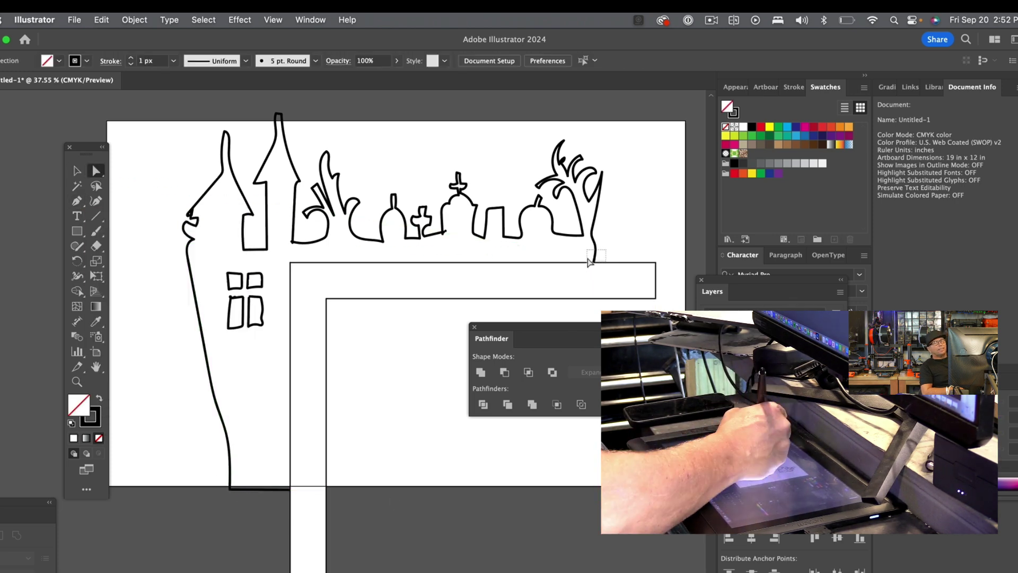
{"action": "left_click", "coordinate": [134, 20]}
{"action": "key", "text": "super+j"}
{"action": "key", "text": "Return"}
{"action": "key", "text": "v"}
{"action": "key", "text": "super+a"}
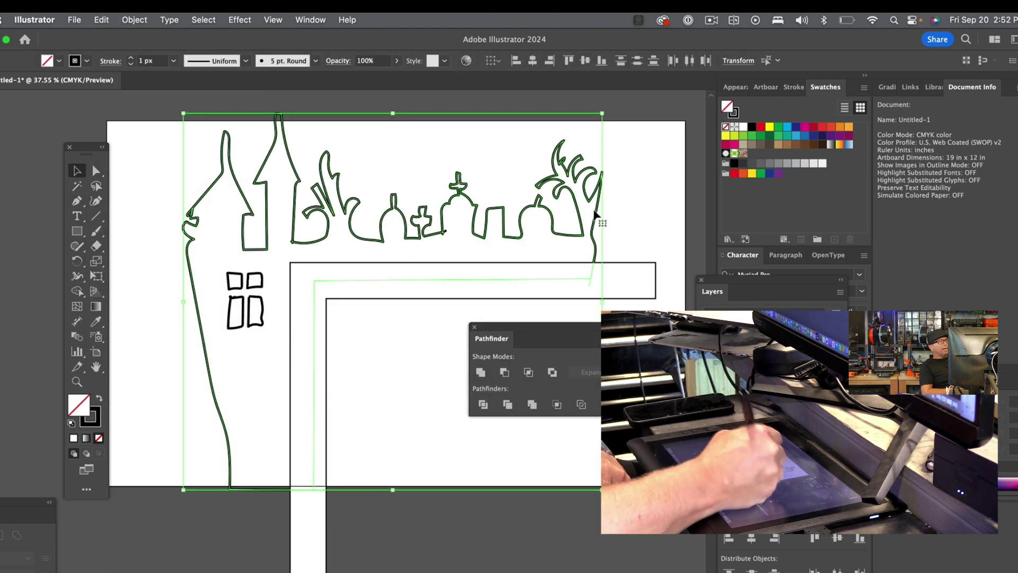
{"action": "key", "text": "super+j"}
{"action": "key", "text": "super+z"}
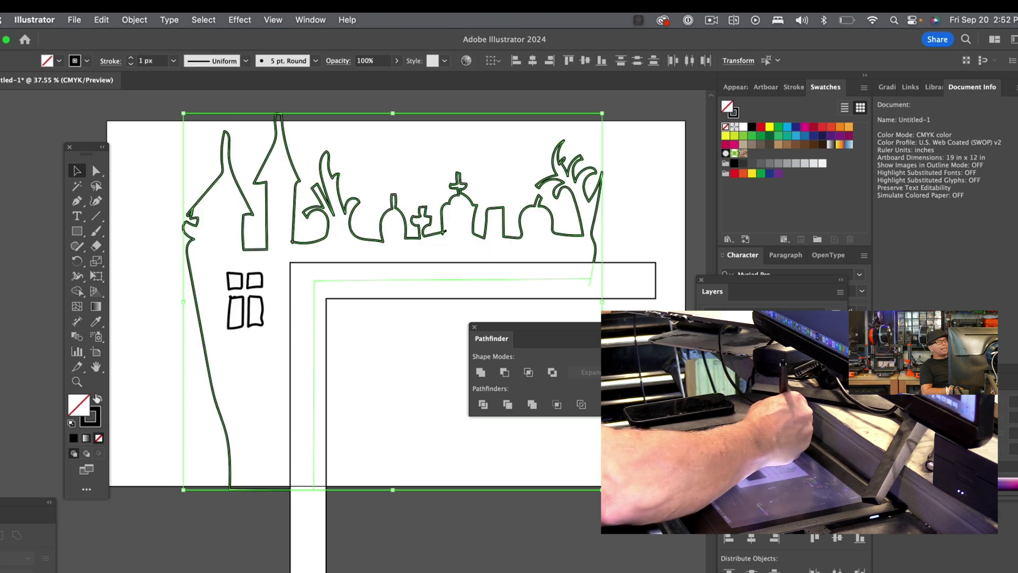
{"action": "key", "text": "super+z"}
Join the selected tower and skyline endpoints with Object > Path > Join.
{"action": "left_click", "coordinate": [342, 169]}
{"action": "left_click_drag", "start_coordinate": [96, 170], "coordinate": [132, 168]}
{"action": "left_click", "coordinate": [134, 20]}
{"action": "mouse_move", "coordinate": [172, 355]}
{"action": "left_click", "coordinate": [297, 350]}
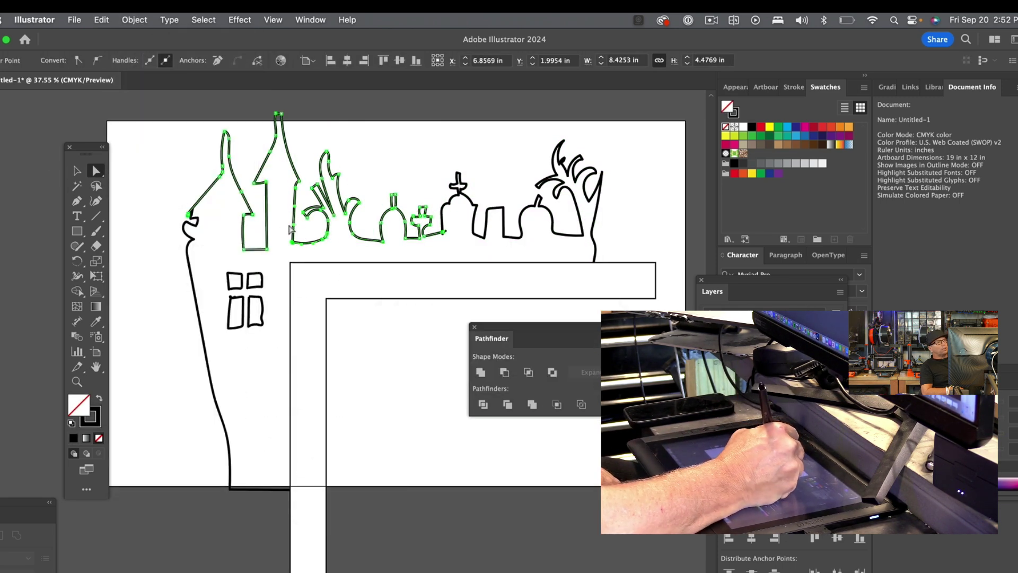
{"action": "left_click", "coordinate": [477, 236]}
{"action": "left_click", "coordinate": [134, 19]}
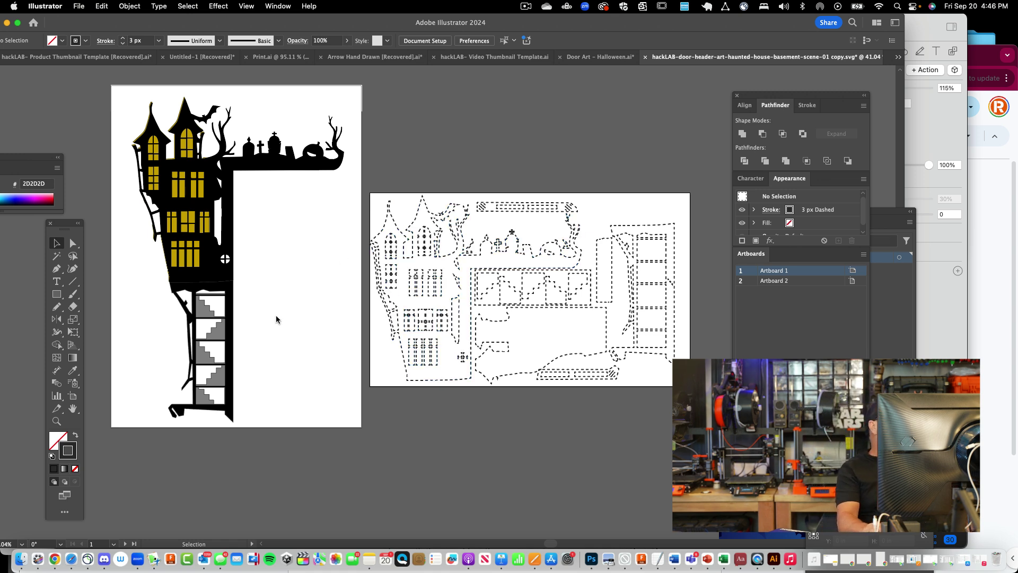
Reposition the frame, stair and house pieces, and make the house artwork a compound path.
{"action": "left_click_drag", "start_coordinate": [233, 313], "coordinate": [313, 300]}
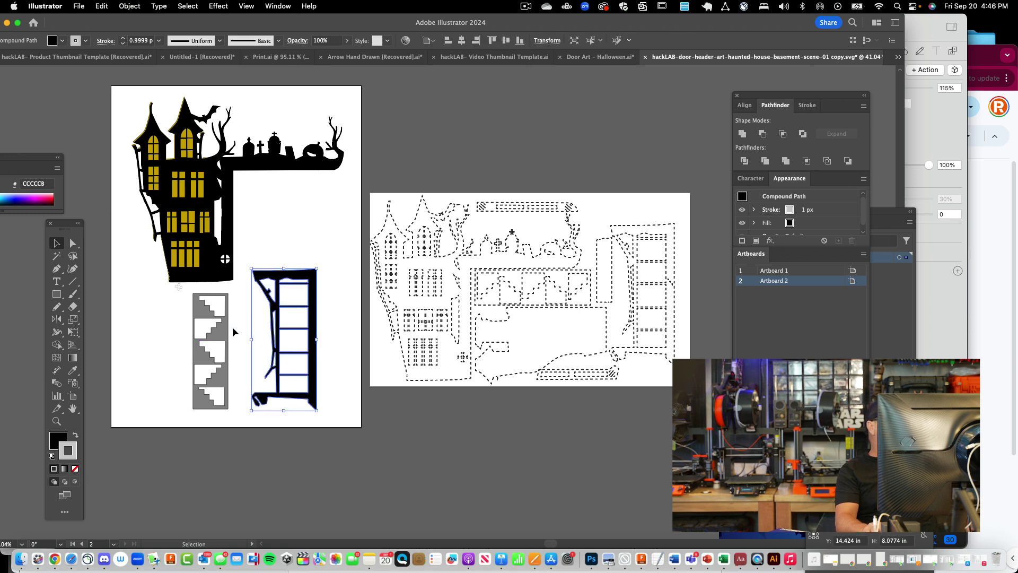
{"action": "left_click_drag", "start_coordinate": [220, 336], "coordinate": [225, 328]}
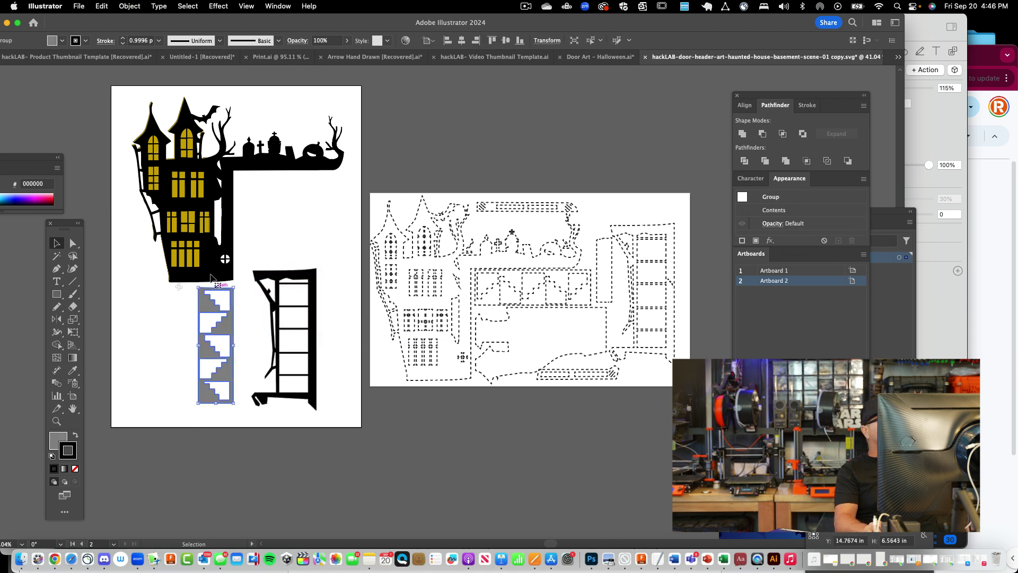
{"action": "left_click_drag", "start_coordinate": [212, 270], "coordinate": [304, 248]}
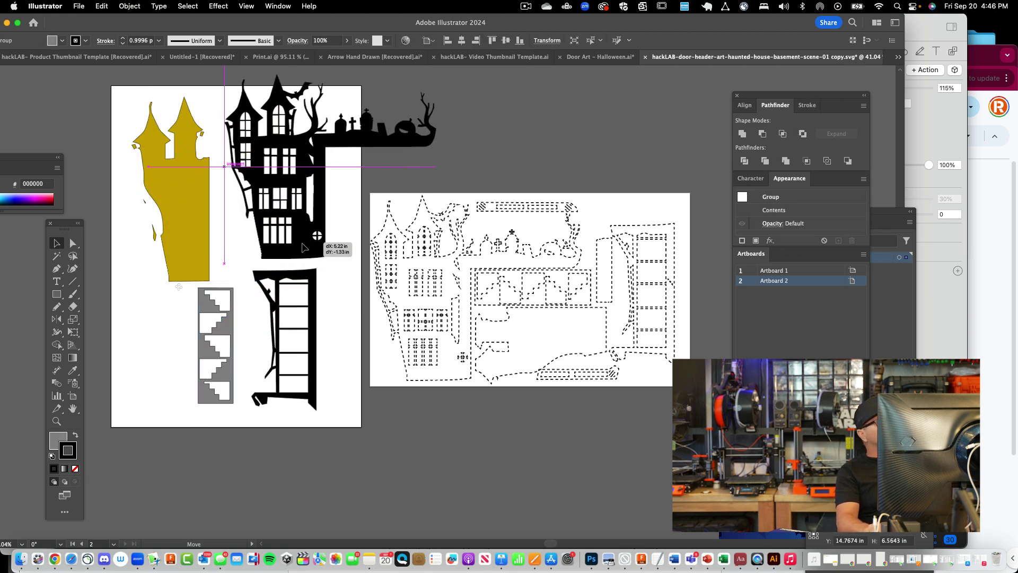
{"action": "key", "text": "super+shift+g"}
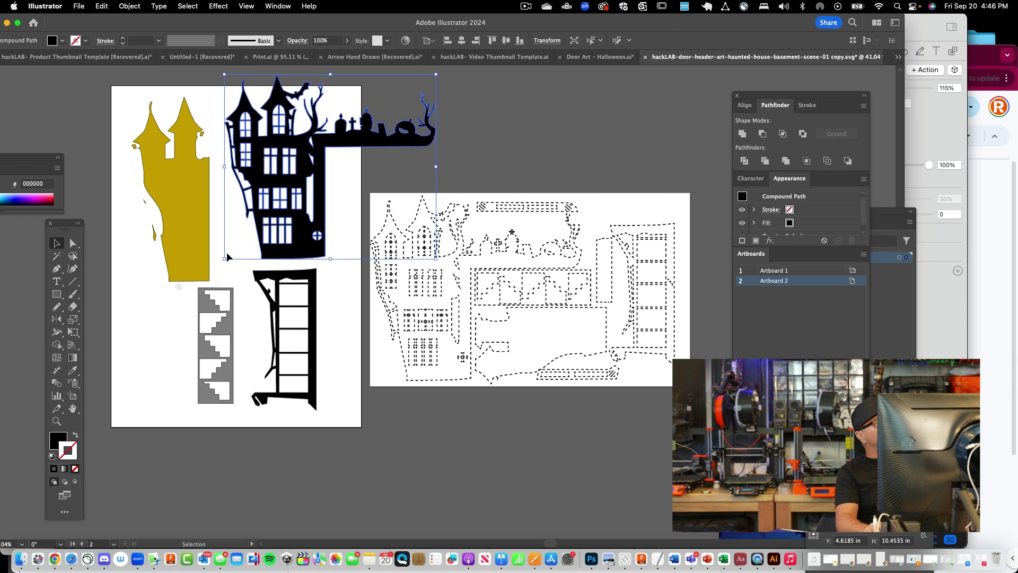
Delete the stray yellow sliver and drag the black house onto the yellow backing shape.
{"action": "key", "text": "a"}
{"action": "left_click", "coordinate": [191, 248]}
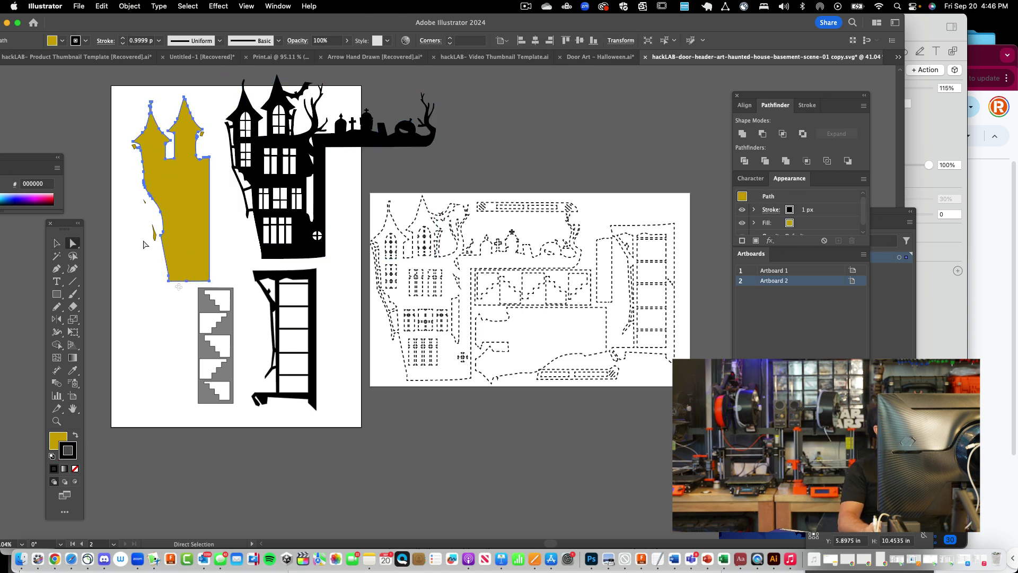
{"action": "left_click", "coordinate": [153, 233]}
{"action": "key", "text": "Delete"}
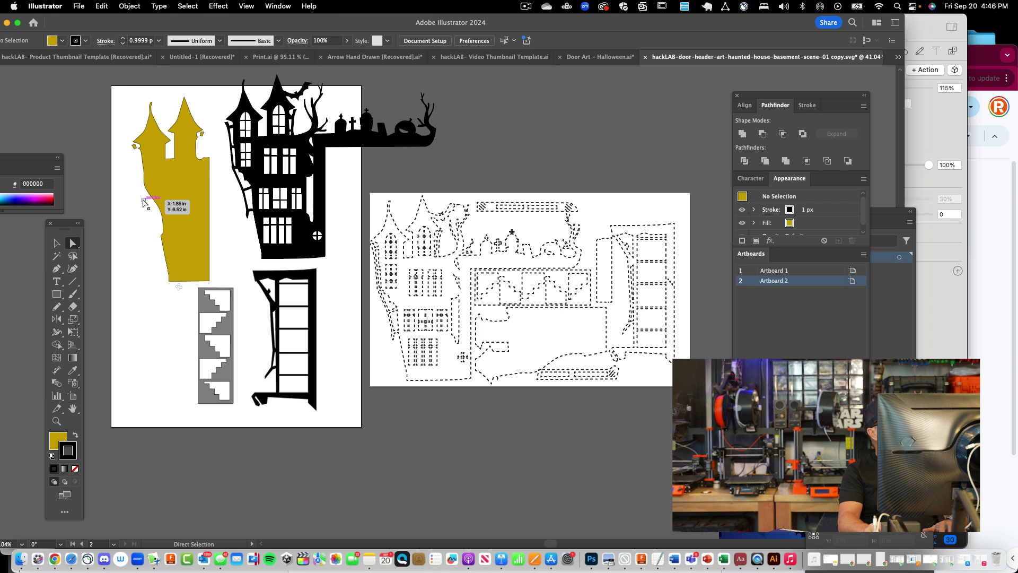
{"action": "key", "text": "v"}
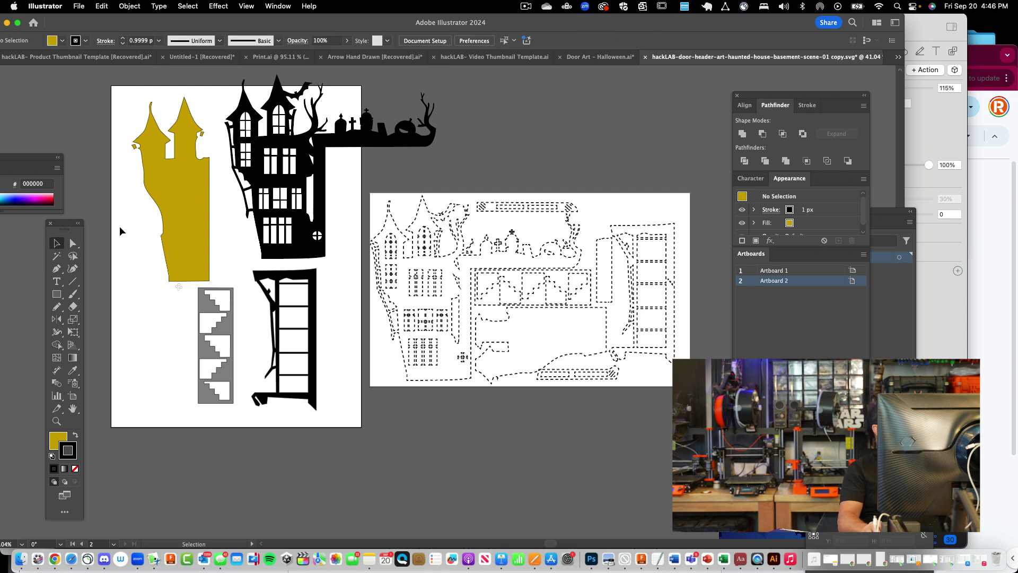
{"action": "left_click_drag", "start_coordinate": [308, 179], "coordinate": [216, 203]}
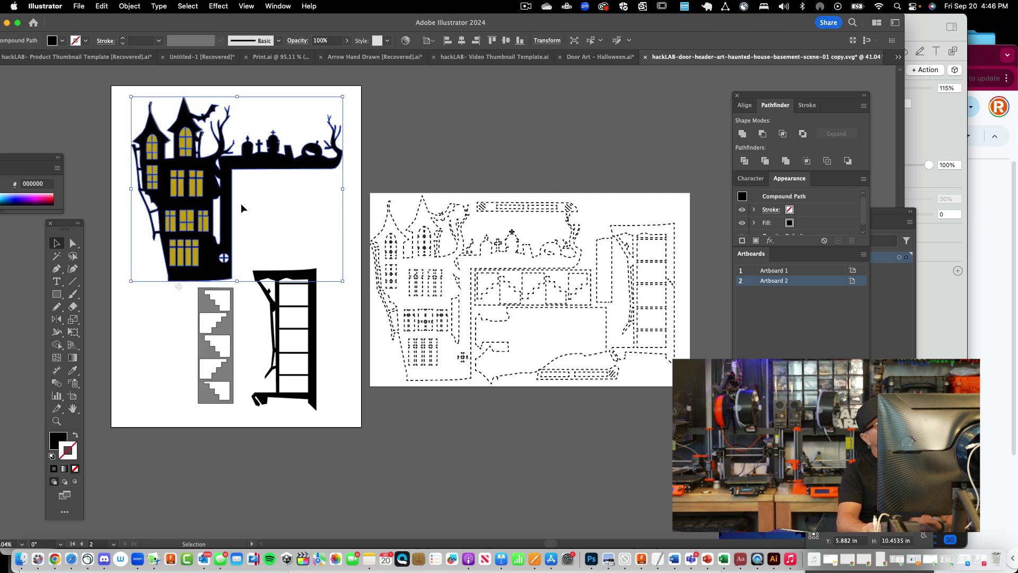
Drag the ladder-like frame up under the house, aligned over the grey stair panel.
{"action": "scroll", "coordinate": [234, 202], "scroll_direction": "down", "scroll_amount": 1}
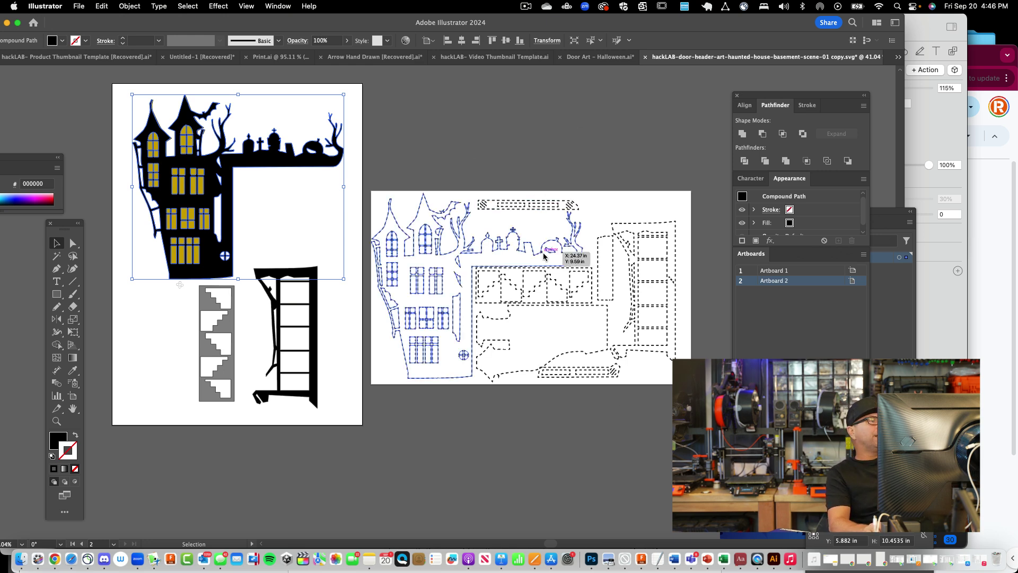
{"action": "left_click_drag", "start_coordinate": [312, 314], "coordinate": [197, 339]}
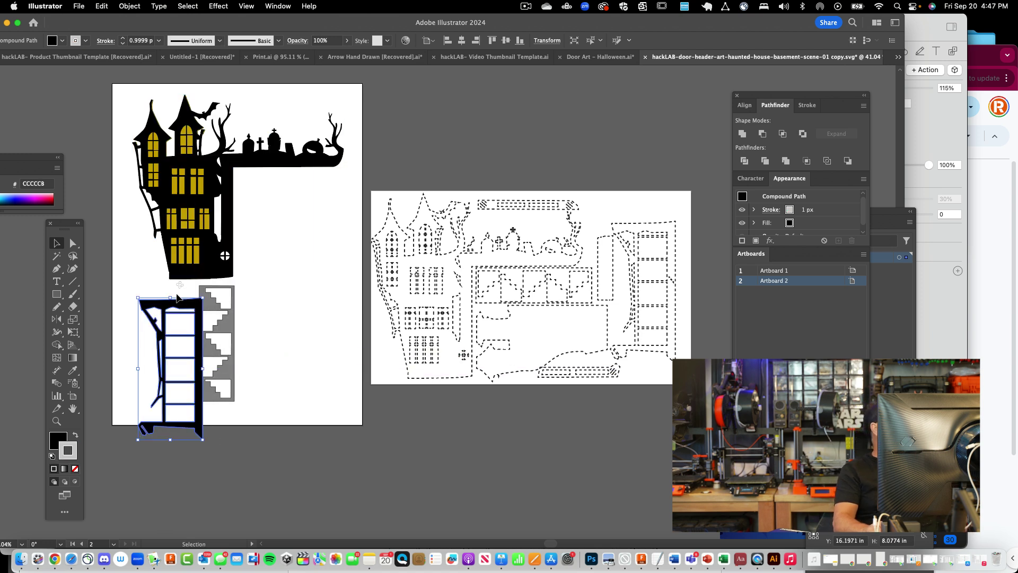
{"action": "left_click", "coordinate": [194, 285]}
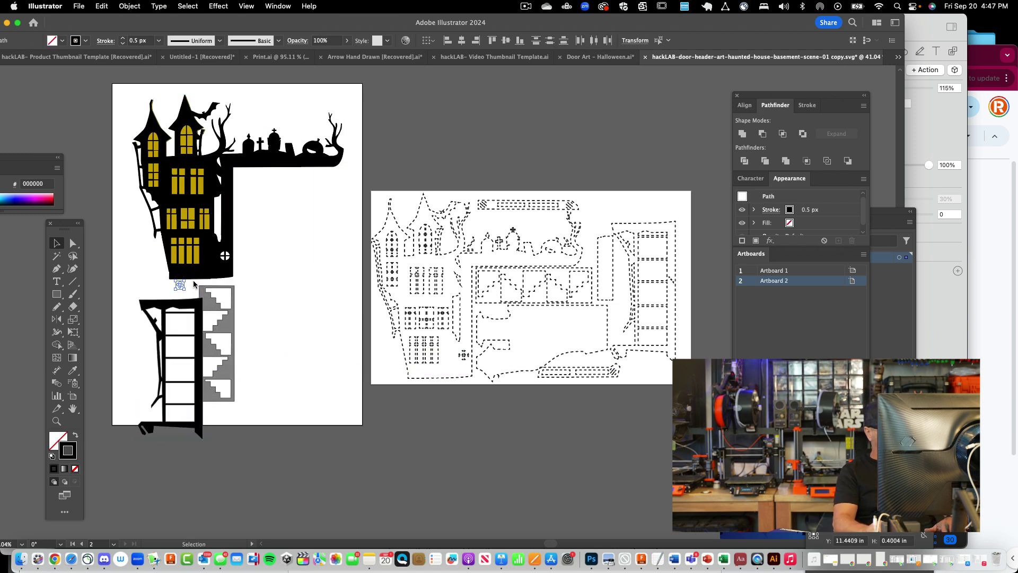
{"action": "left_click_drag", "start_coordinate": [191, 302], "coordinate": [223, 281]}
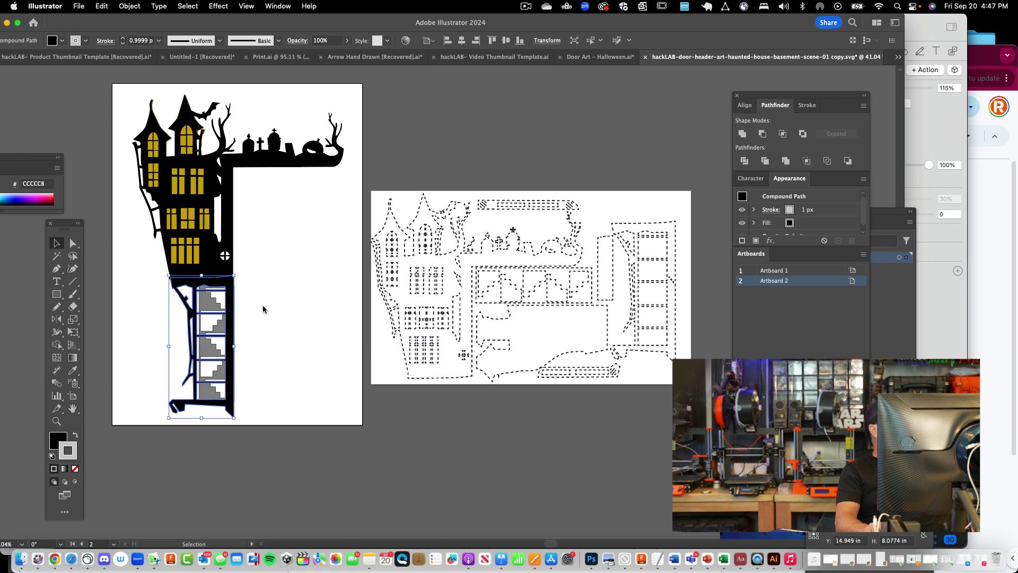
{"action": "left_click", "coordinate": [206, 303]}
Copy both hatched bars from Artboard 2 onto the house artboard and eyedropper the house's black fill onto them.
{"action": "key", "text": "Left"}
{"action": "key", "text": "Left"}
{"action": "key", "text": "Left"}
{"action": "key", "text": "Left"}
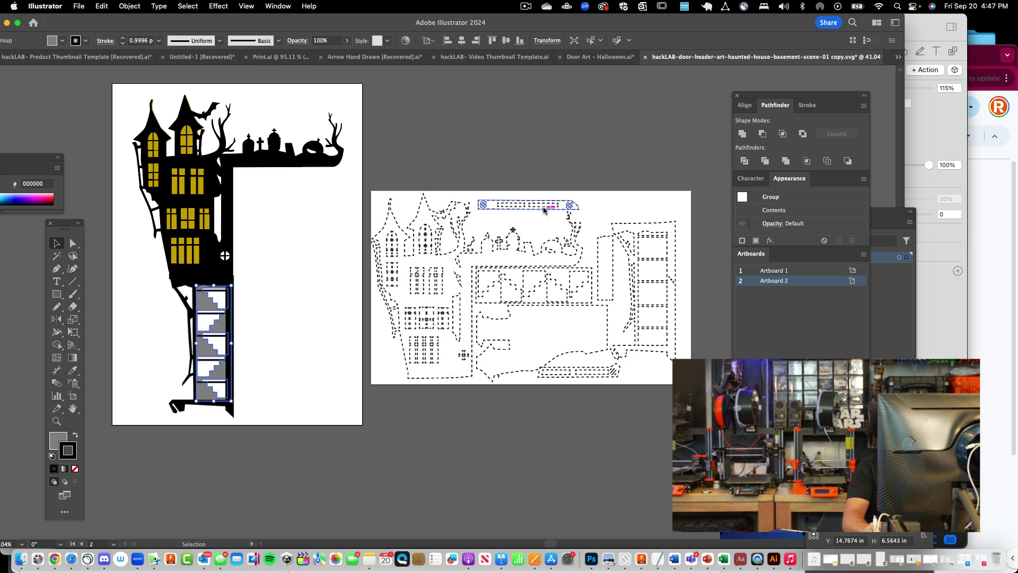
{"action": "mouse_move", "coordinate": [545, 209]}
{"action": "left_mouse_down"}
{"action": "mouse_move", "coordinate": [339, 305]}
{"action": "mouse_move", "coordinate": [305, 219]}
{"action": "mouse_move", "coordinate": [313, 220]}
{"action": "left_mouse_up"}
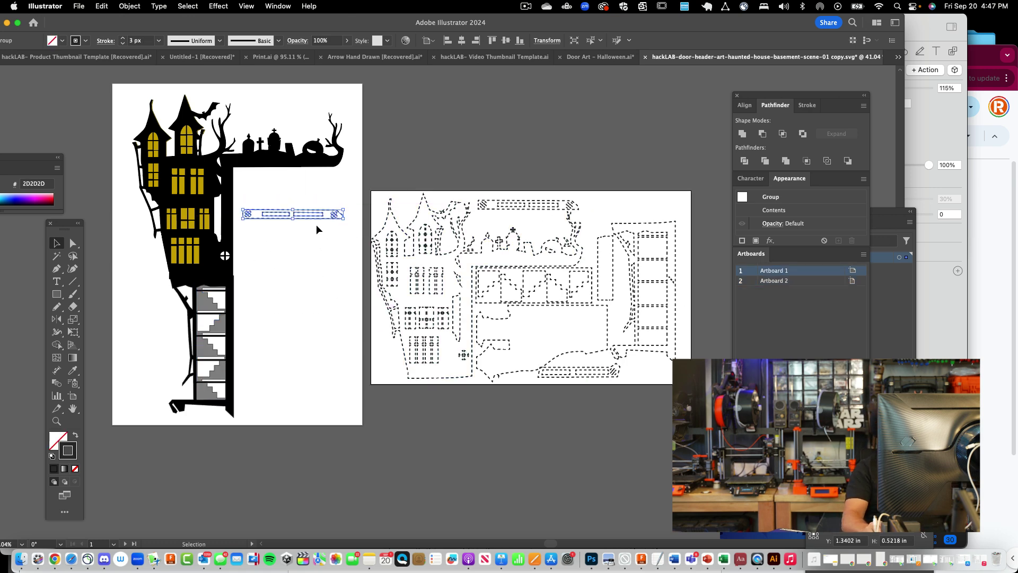
{"action": "mouse_move", "coordinate": [564, 377]}
{"action": "left_mouse_down"}
{"action": "mouse_move", "coordinate": [270, 297]}
{"action": "mouse_move", "coordinate": [268, 240]}
{"action": "left_mouse_up"}
{"action": "left_click_drag", "start_coordinate": [293, 181], "coordinate": [305, 250]}
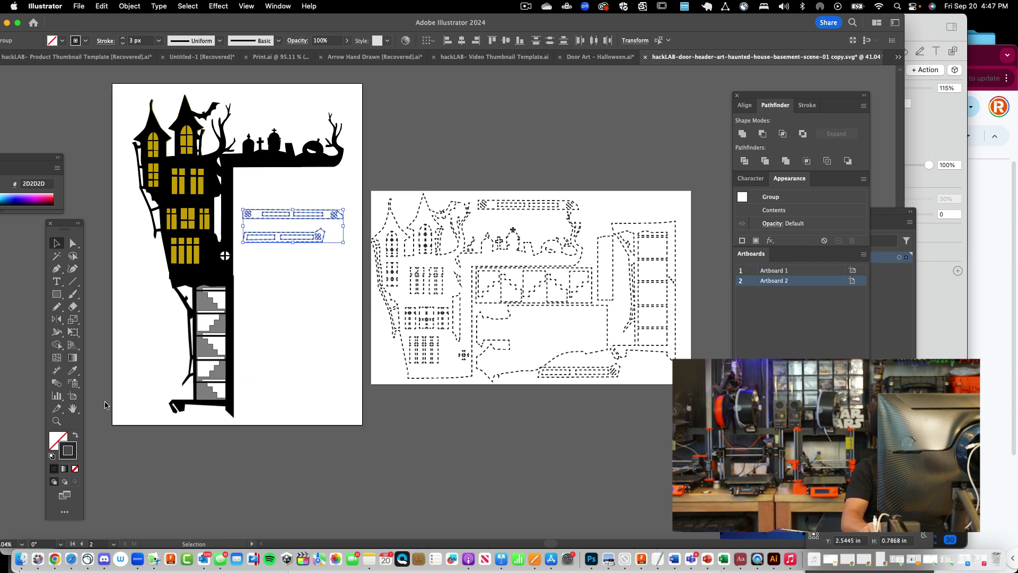
{"action": "left_click", "coordinate": [73, 369]}
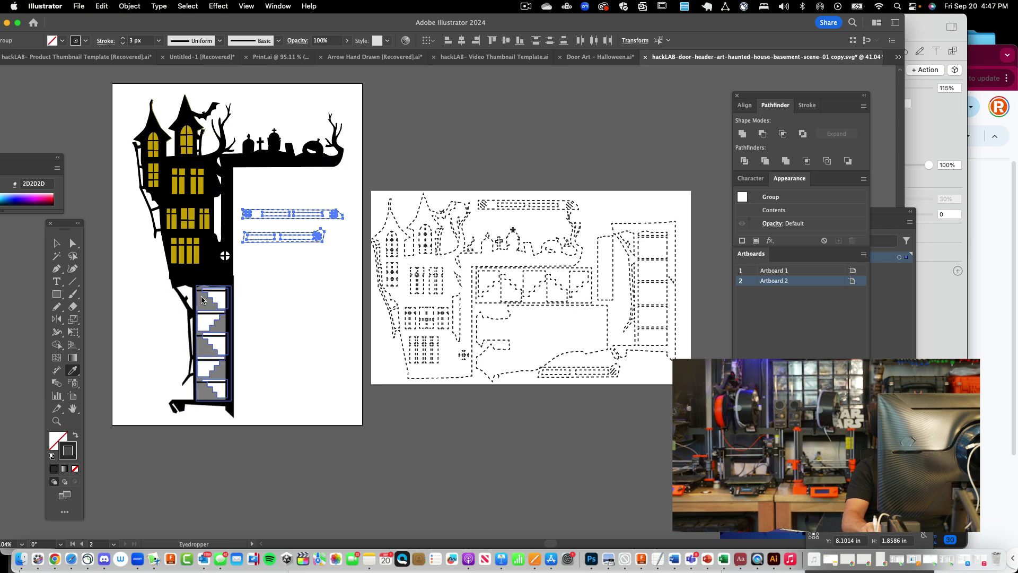
{"action": "left_click", "coordinate": [195, 278]}
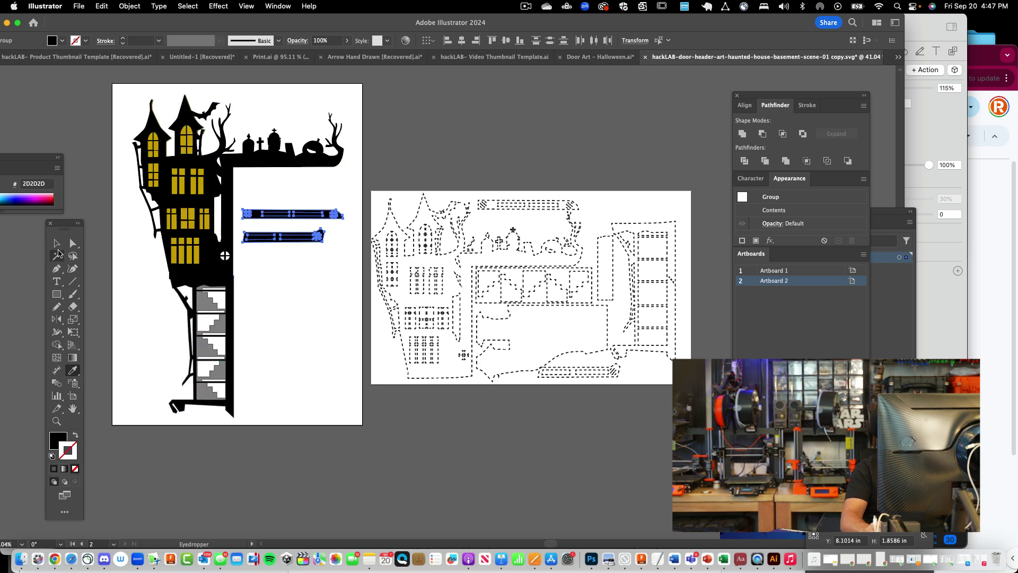
{"action": "left_click", "coordinate": [57, 243]}
Make the upper and the lower black bar each a compound path via Object > Compound Path > Make.
{"action": "left_click", "coordinate": [342, 273]}
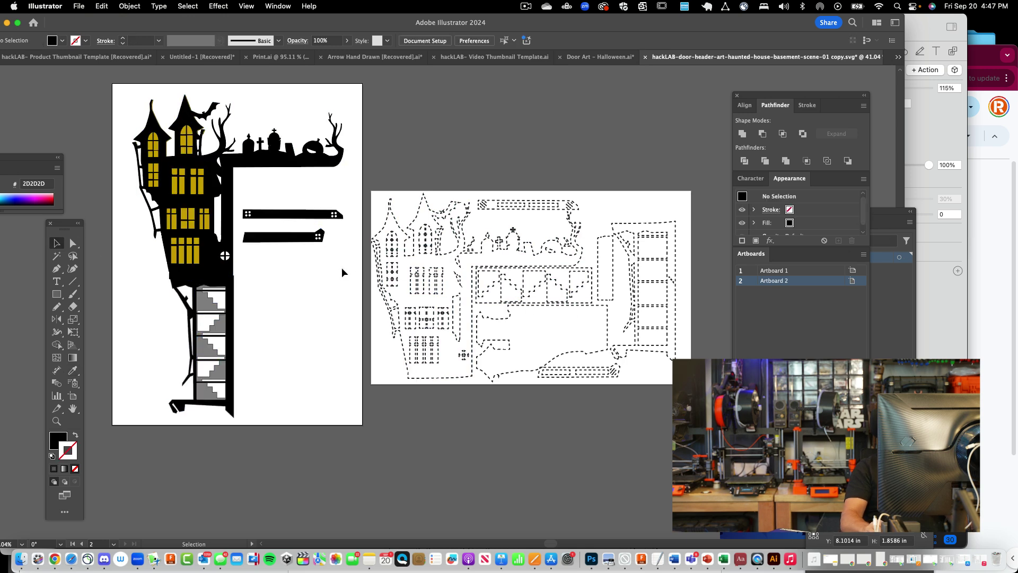
{"action": "left_click", "coordinate": [305, 215]}
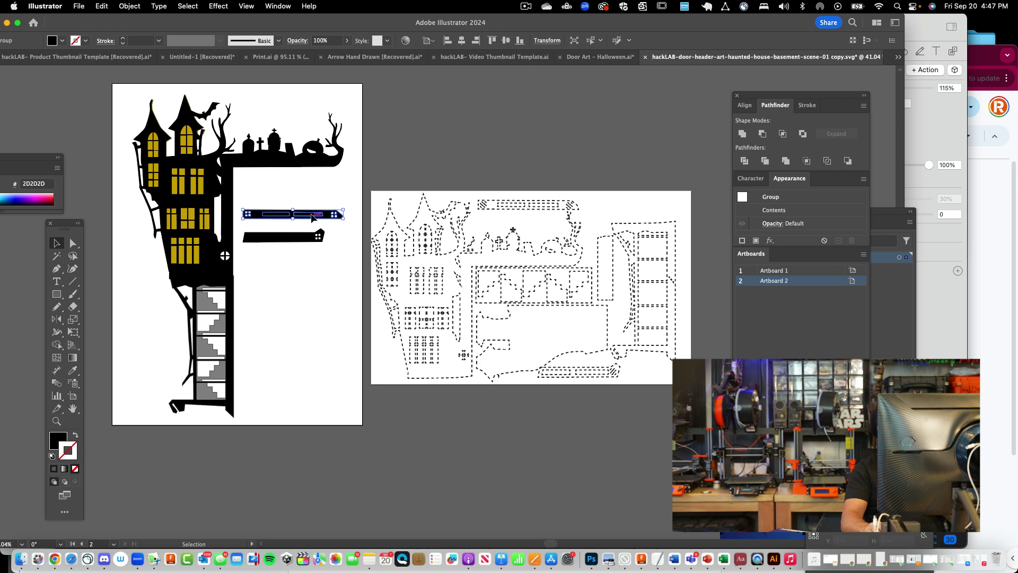
{"action": "left_click", "coordinate": [129, 7]}
{"action": "mouse_move", "coordinate": [213, 466]}
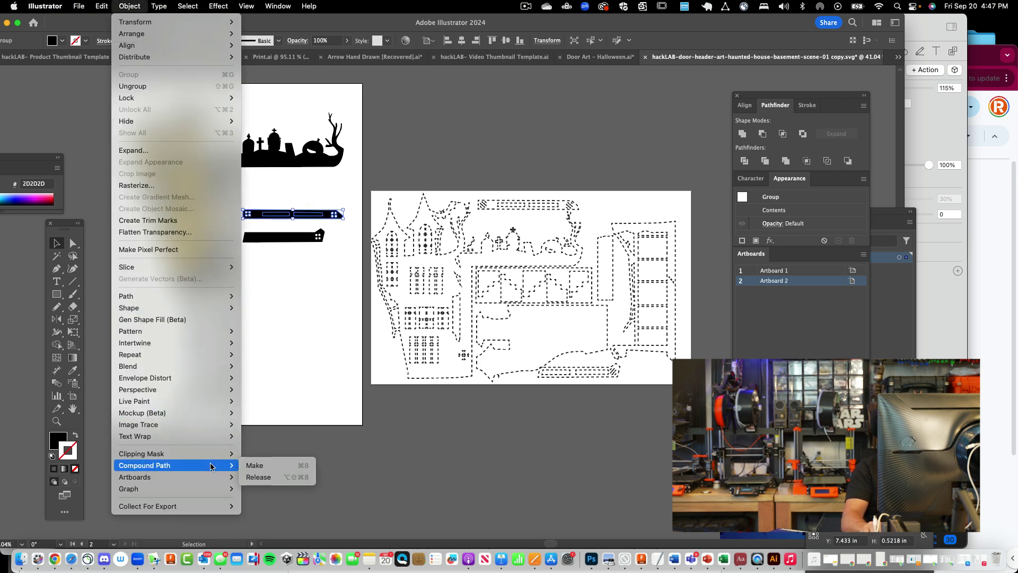
{"action": "left_click", "coordinate": [255, 466]}
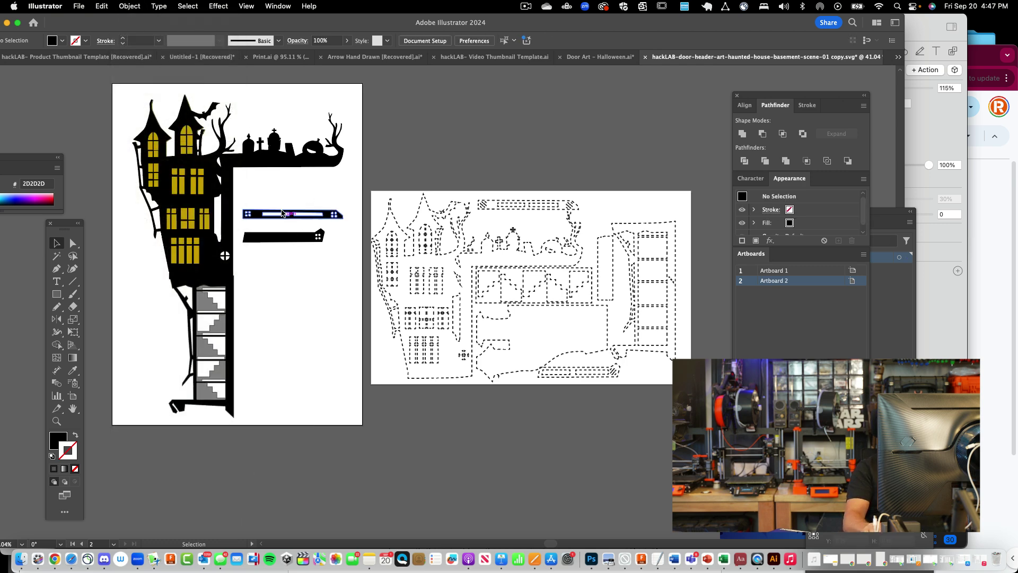
{"action": "left_click", "coordinate": [286, 237]}
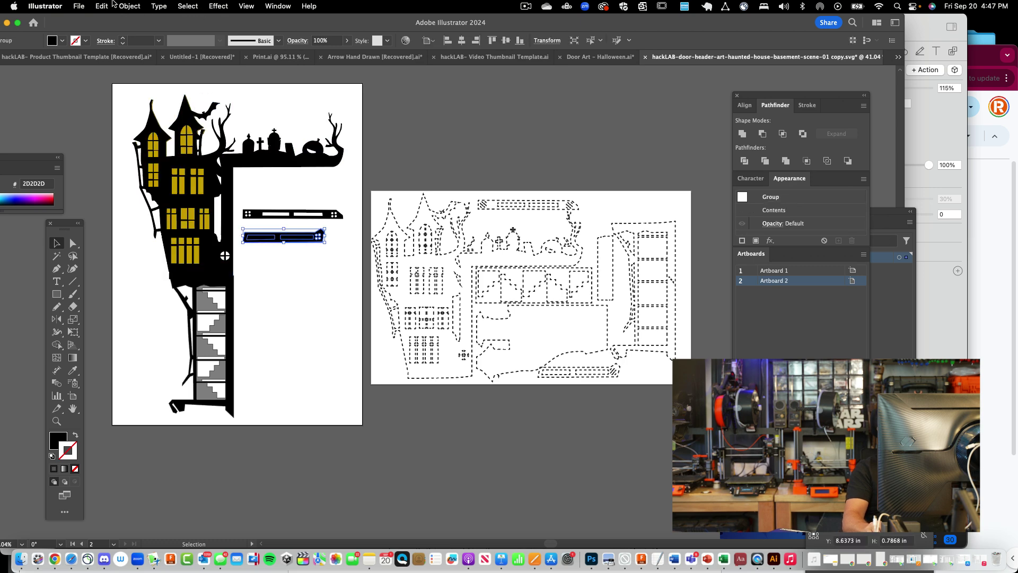
{"action": "left_click", "coordinate": [129, 6]}
{"action": "mouse_move", "coordinate": [222, 468]}
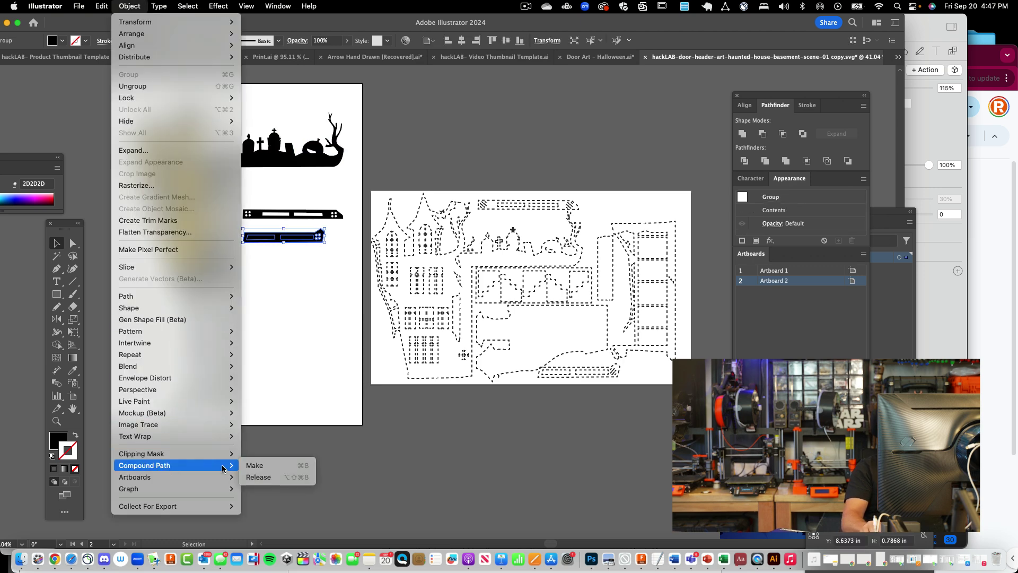
{"action": "left_click", "coordinate": [256, 466]}
{"action": "left_click", "coordinate": [320, 239]}
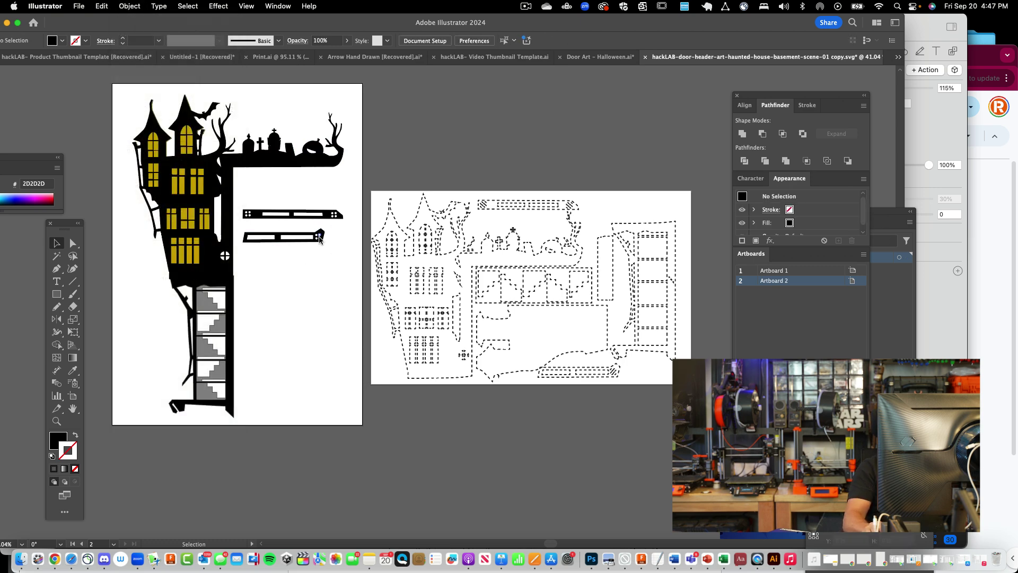
Move the upper bar over the stairs, rotate it 45°, and open the fill Color Picker.
{"action": "left_click_drag", "start_coordinate": [326, 223], "coordinate": [273, 371]}
{"action": "left_click", "coordinate": [320, 330]}
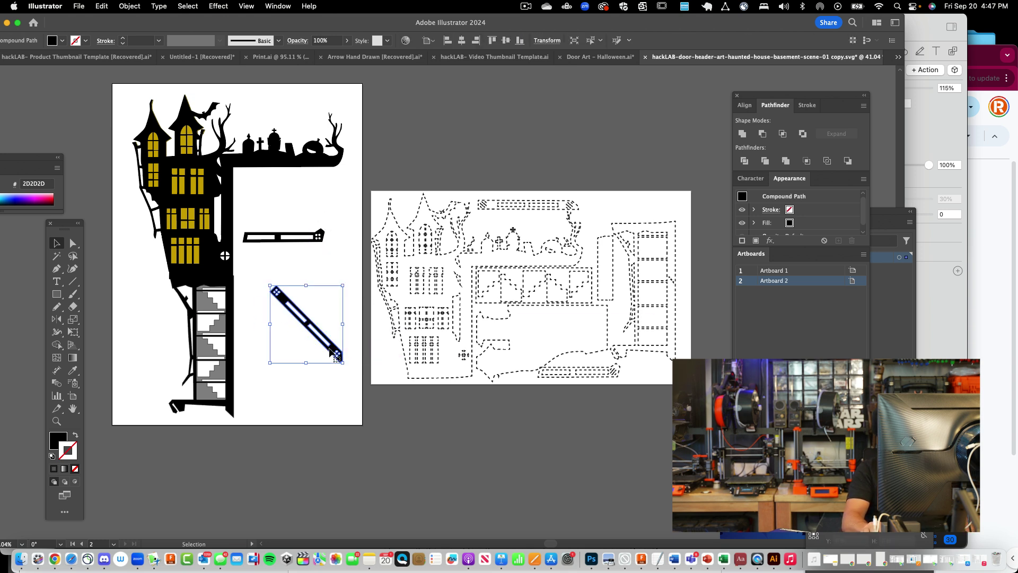
{"action": "double_click", "coordinate": [61, 435]}
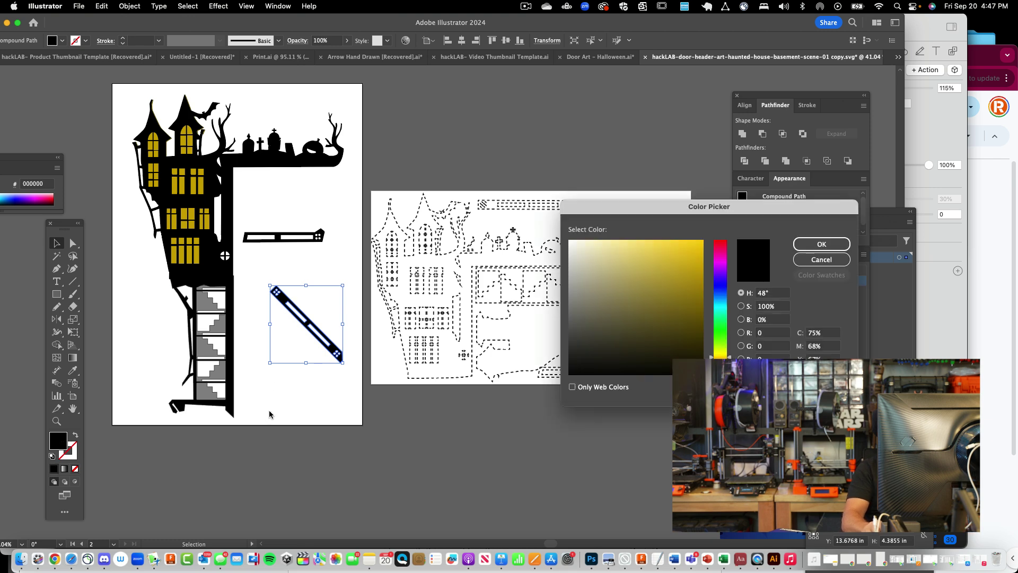